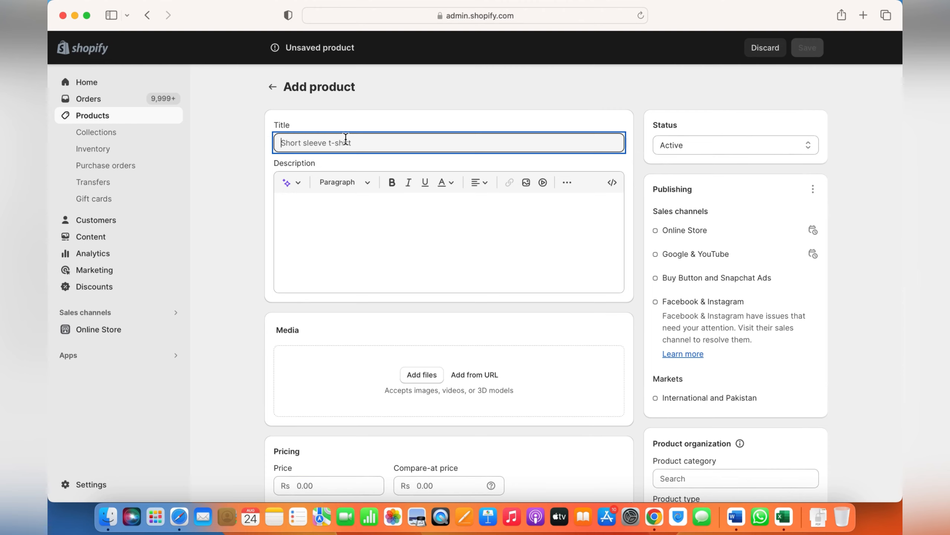
- Title the product "iPhone 15" and start its description with the lines "Feature:" and "Product Size"
text(I)
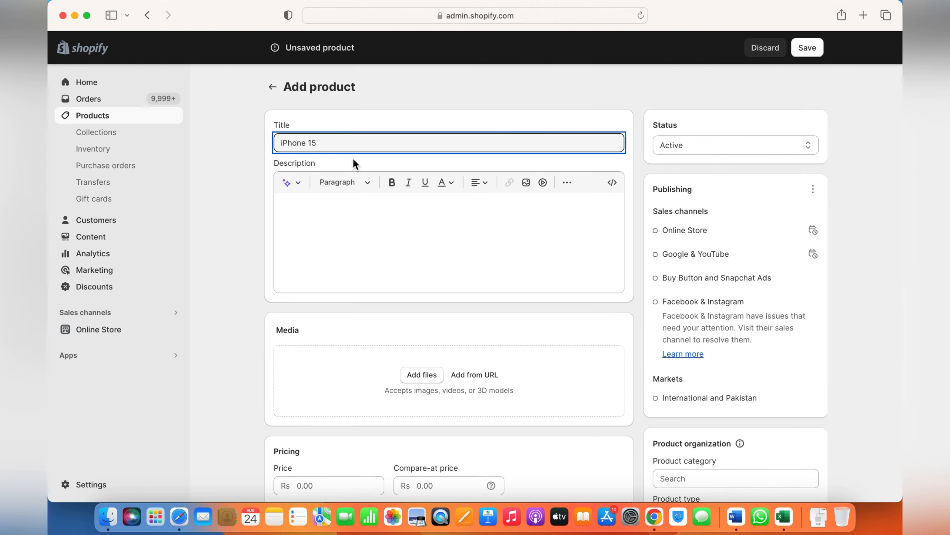
click(339, 202)
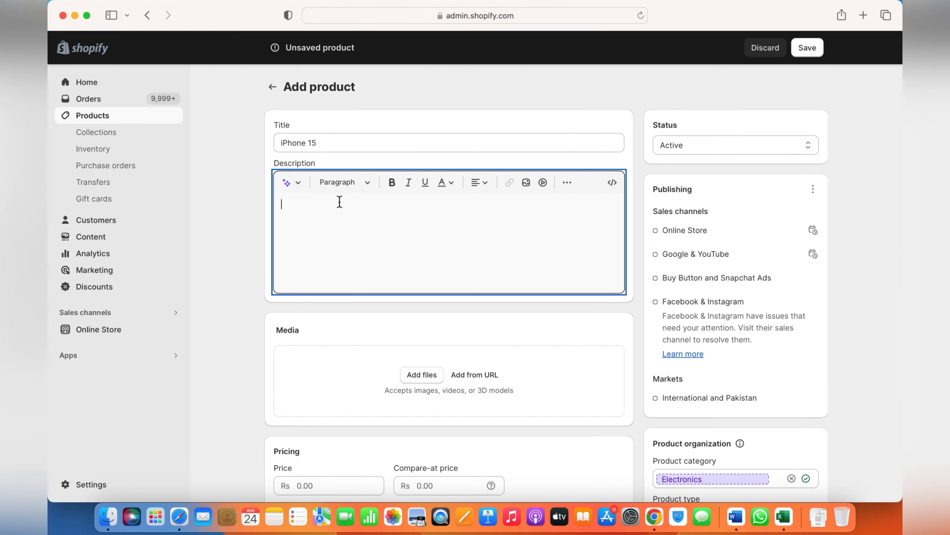
text(Feature: )
text(Pro)
key(BackSpace)
key(BackSpace)
key(BackSpace)
text(duct)
key(BackSpace)
key(BackSpace)
key(BackSpace)
key(BackSpace)
key(BackSpace)
text(ize i)
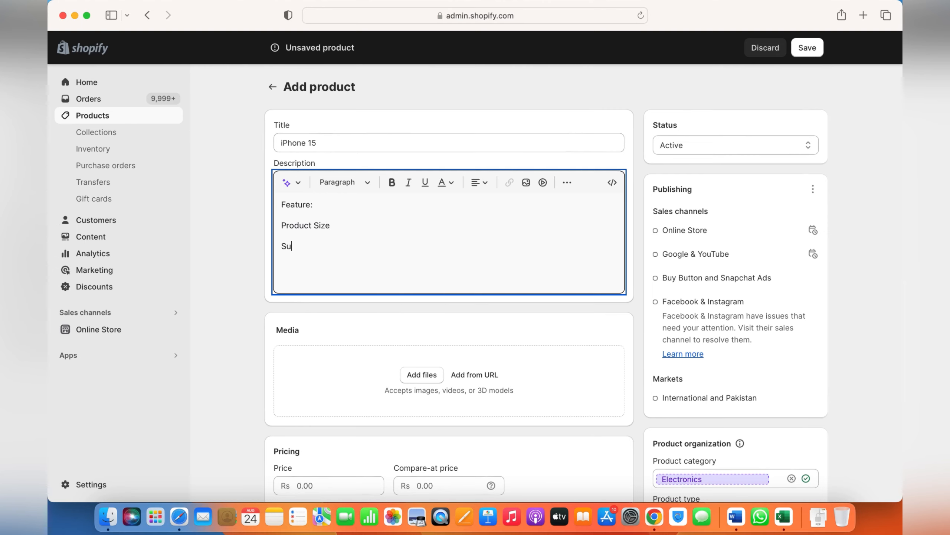
- Add the line "Size Chart etc etc" to the end of the description and make it bold
key(BackSpace)
key(BackSpace)
text(ze Chaart )
text(etc)
key(BackSpace)
drag(351, 246, 279, 247)
click(392, 182)
click(375, 253)
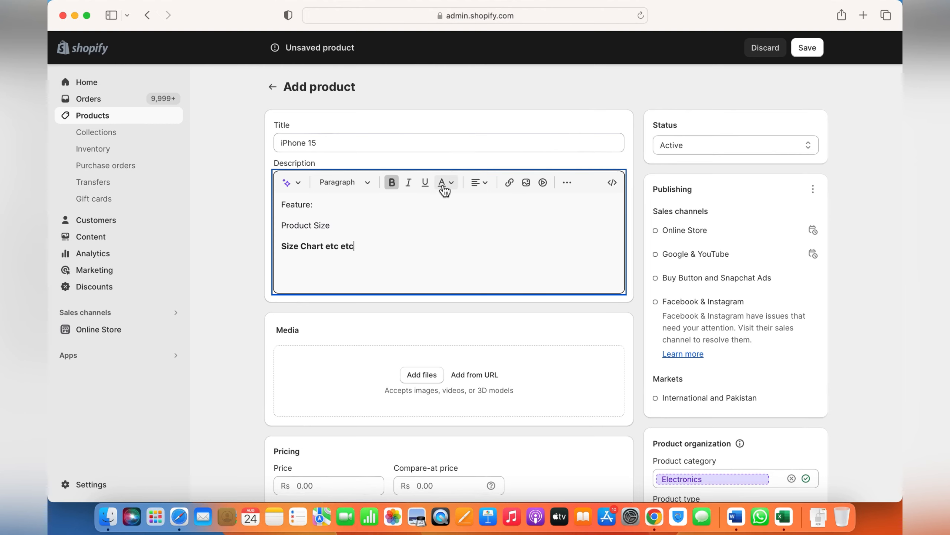
- Look through the description editor's paragraph formats, product description generator and alignment options
click(374, 187)
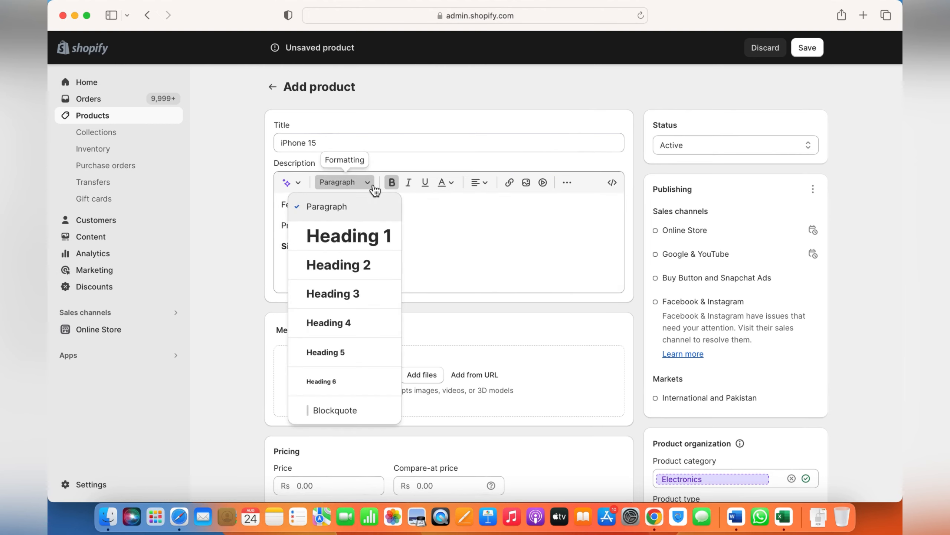
scroll(352, 330, down, 3)
scroll(352, 329, up, 2)
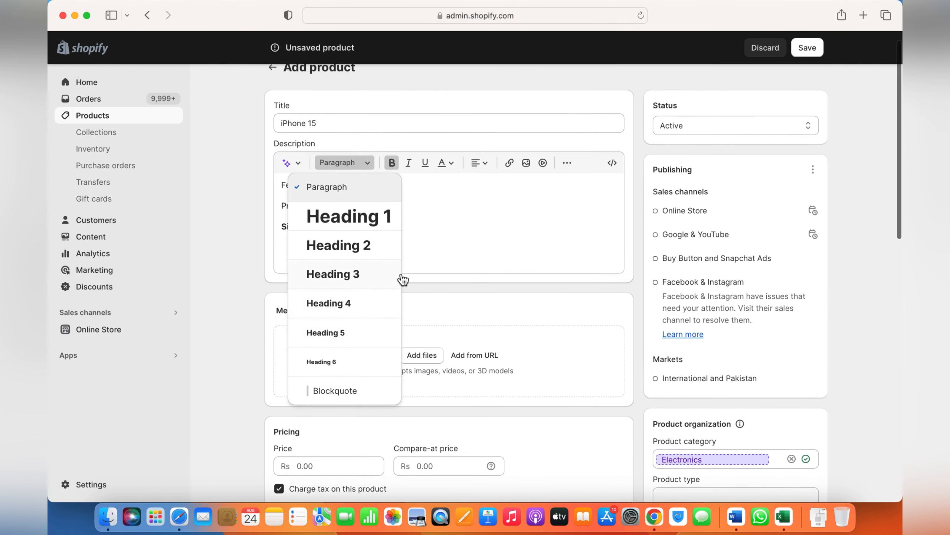
click(435, 226)
click(301, 167)
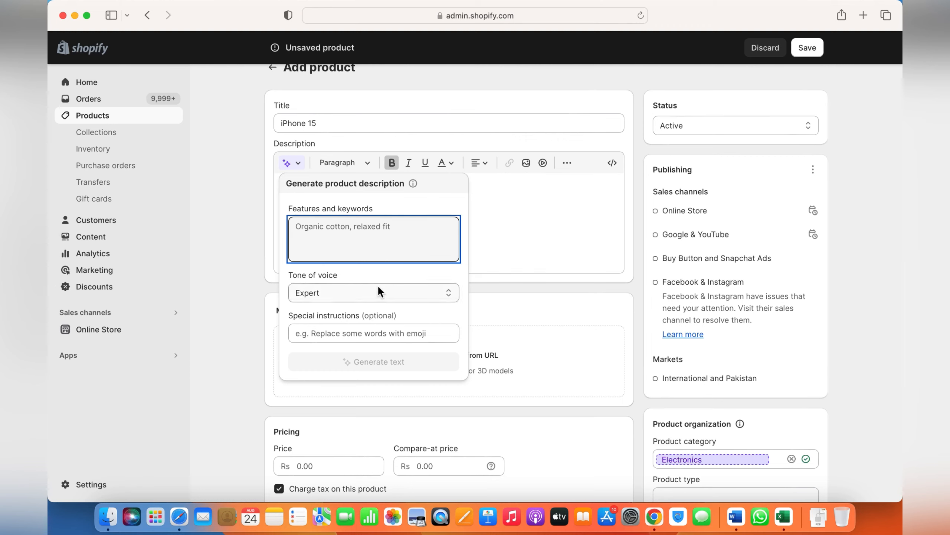
click(498, 222)
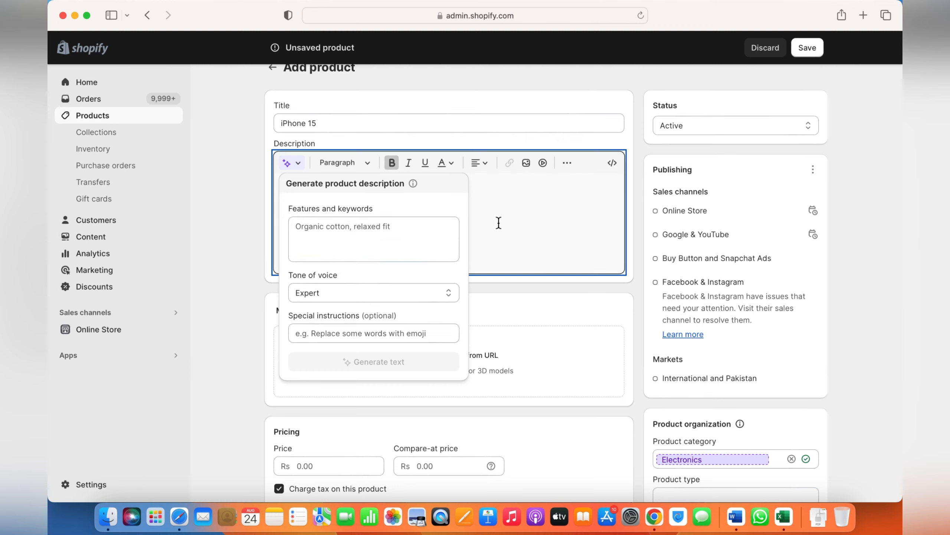
click(490, 167)
click(490, 167)
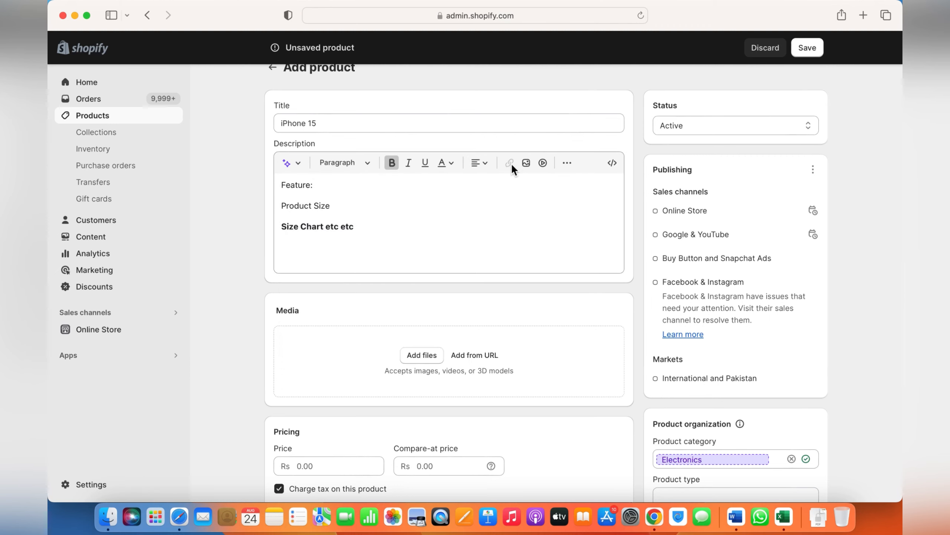
- Examine the link settings for the "Size Chart etc etc" text without inserting a link
drag(355, 226, 252, 225)
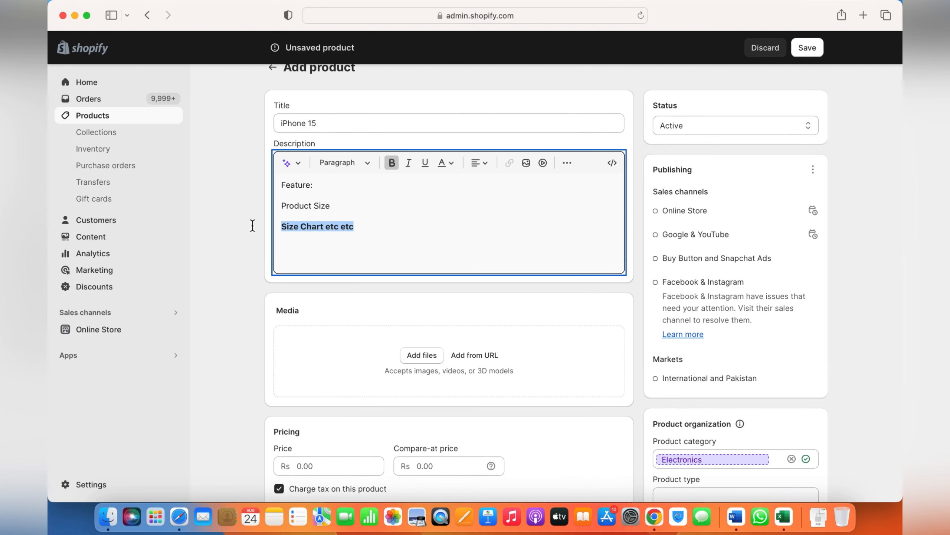
click(510, 165)
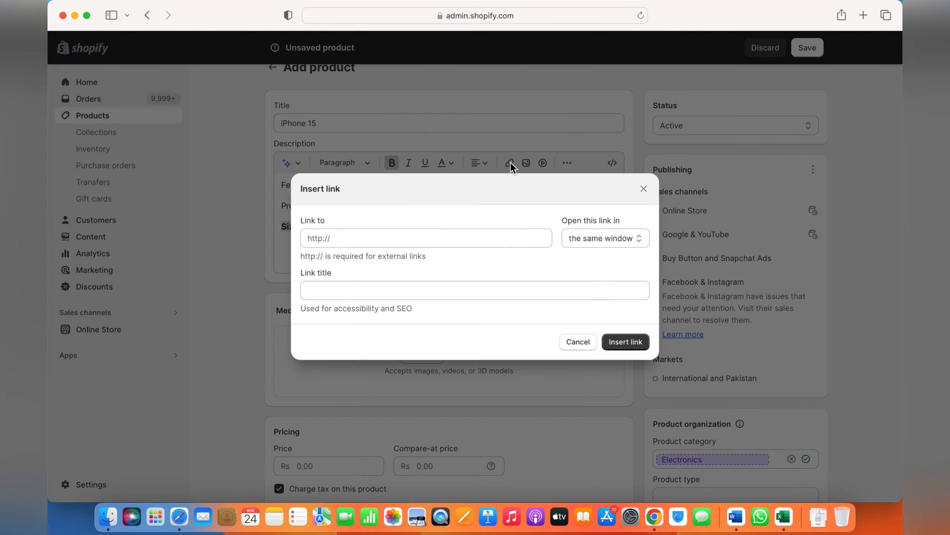
click(404, 244)
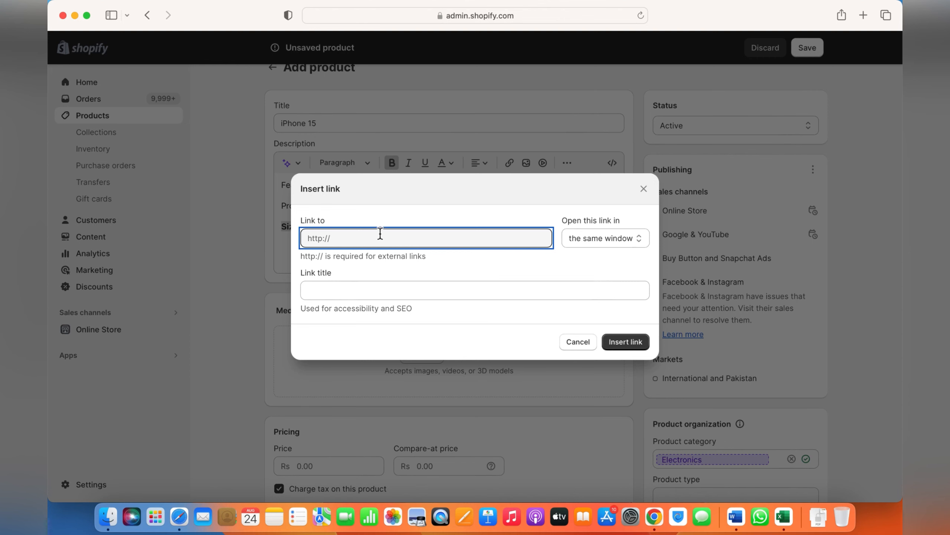
click(645, 189)
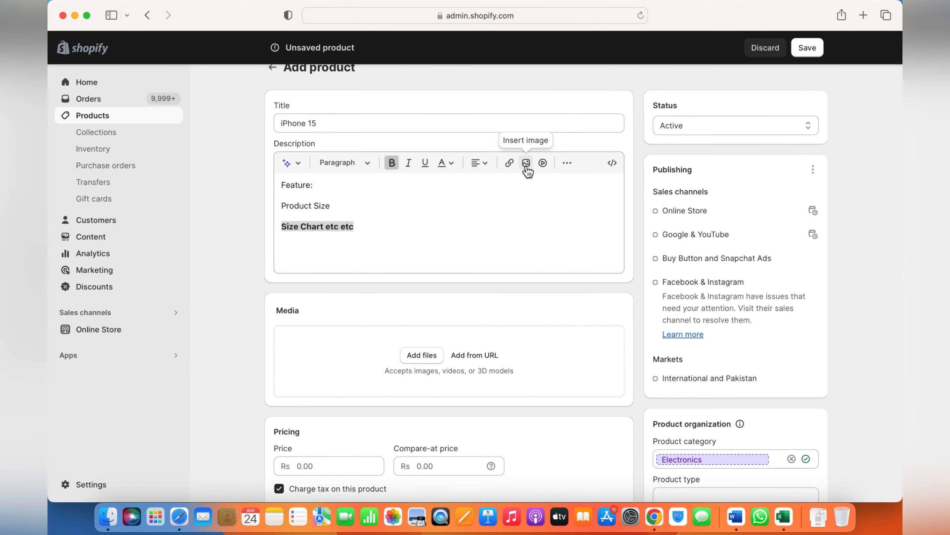
click(360, 242)
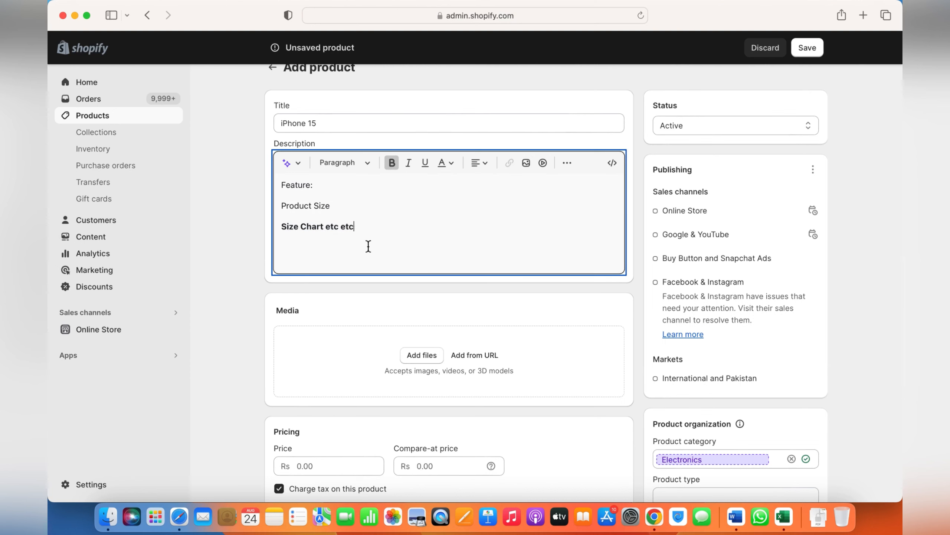
- Examine the image and video insertion dialogs and the extra formatting options of the description editor
click(526, 163)
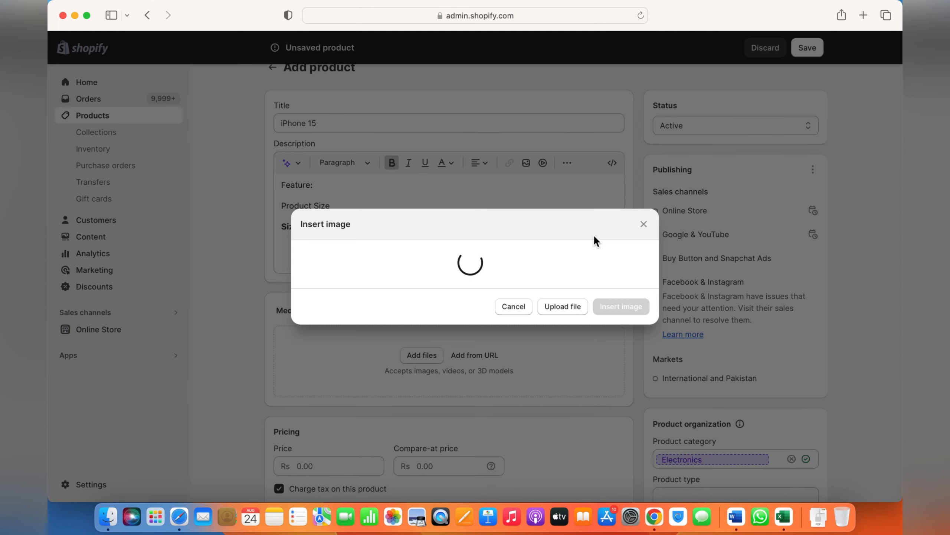
click(644, 224)
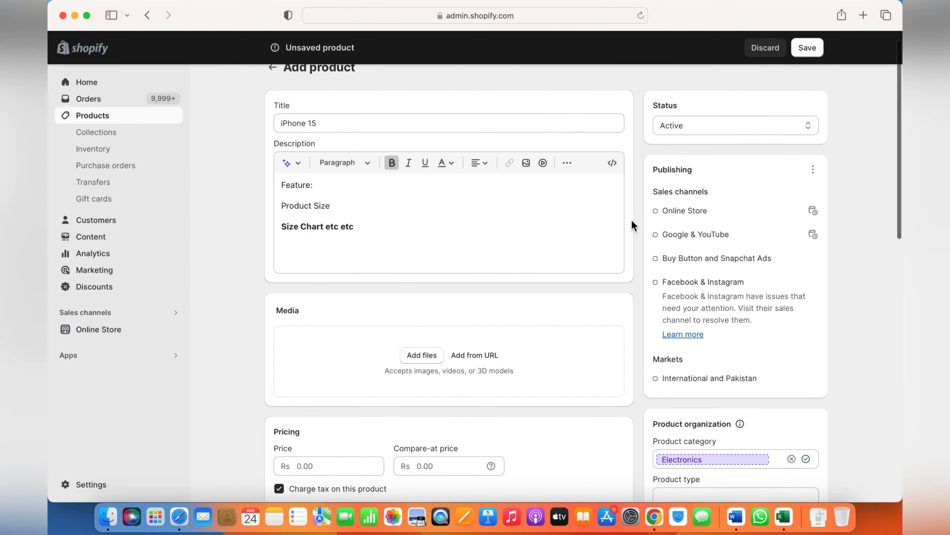
click(545, 166)
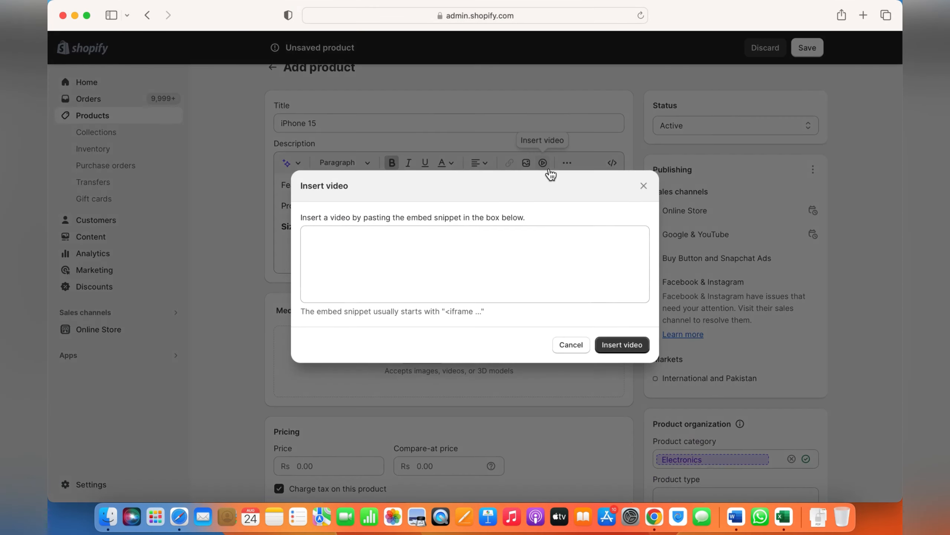
click(498, 243)
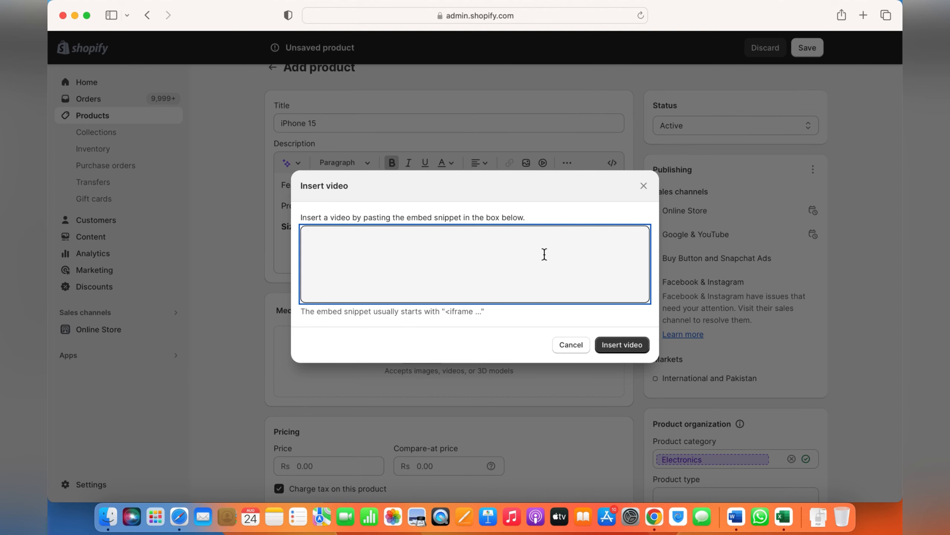
click(644, 185)
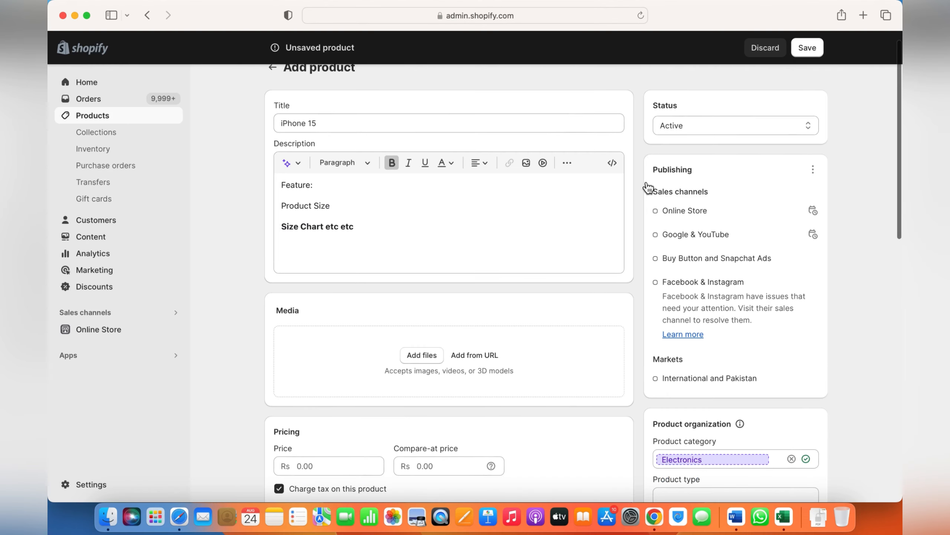
click(570, 165)
click(463, 224)
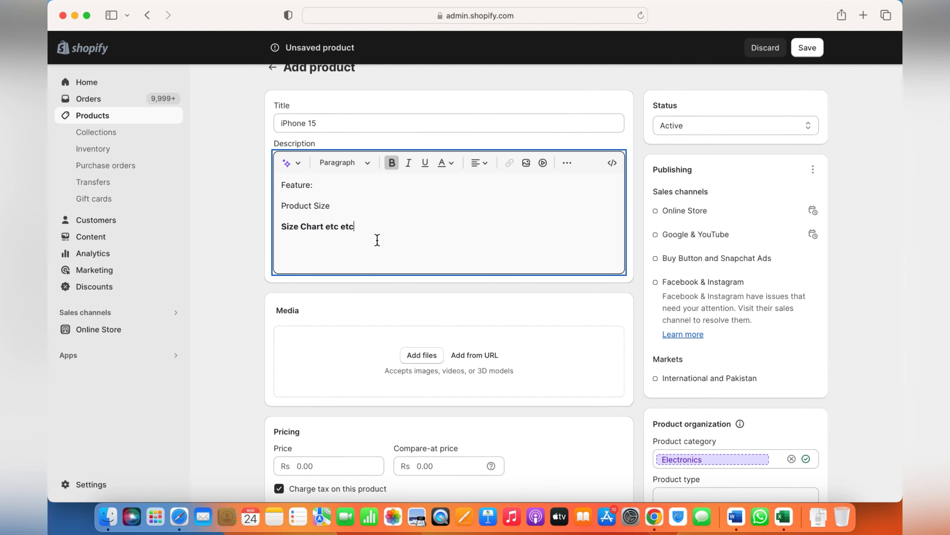
- Open the cubby.pk storefront in a new browser tab and view its Sleeping Suit collection
click(863, 15)
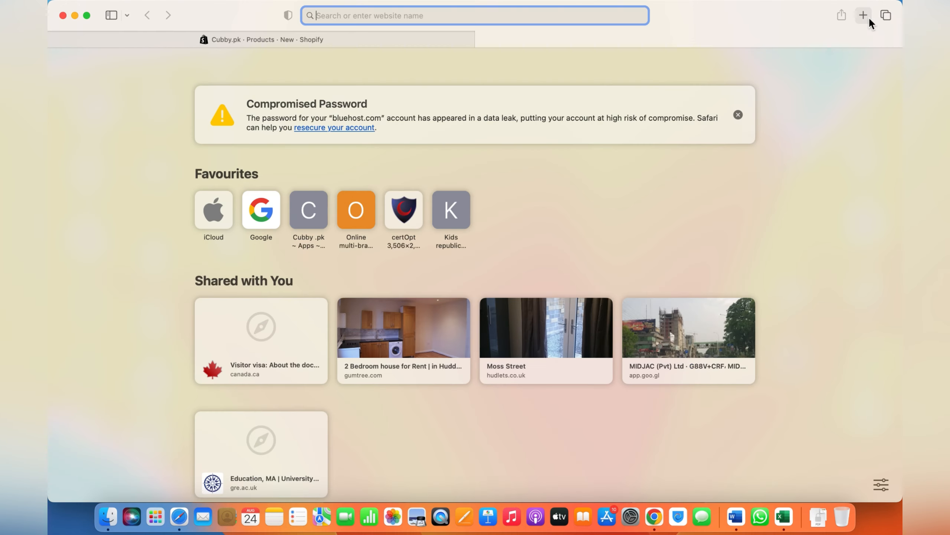
text(c)
key(Return)
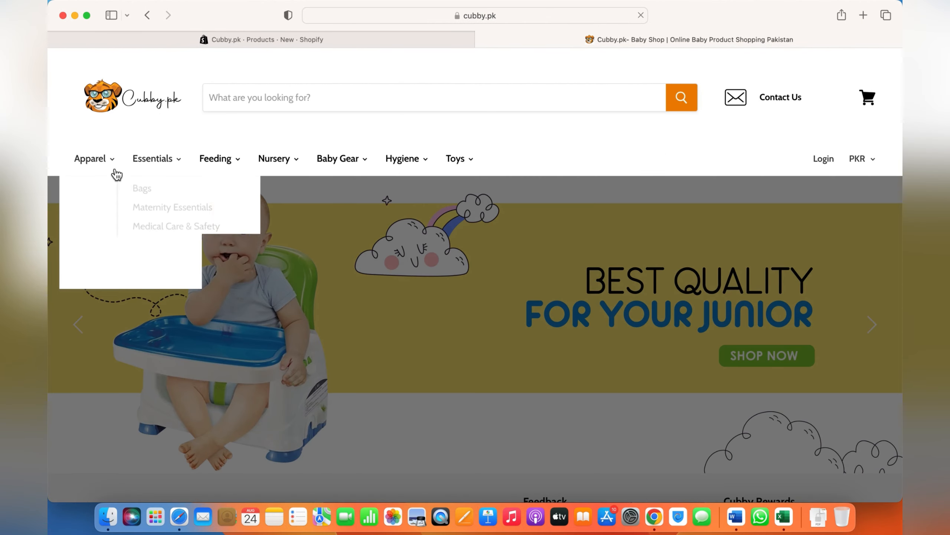
mouse_move(109, 203)
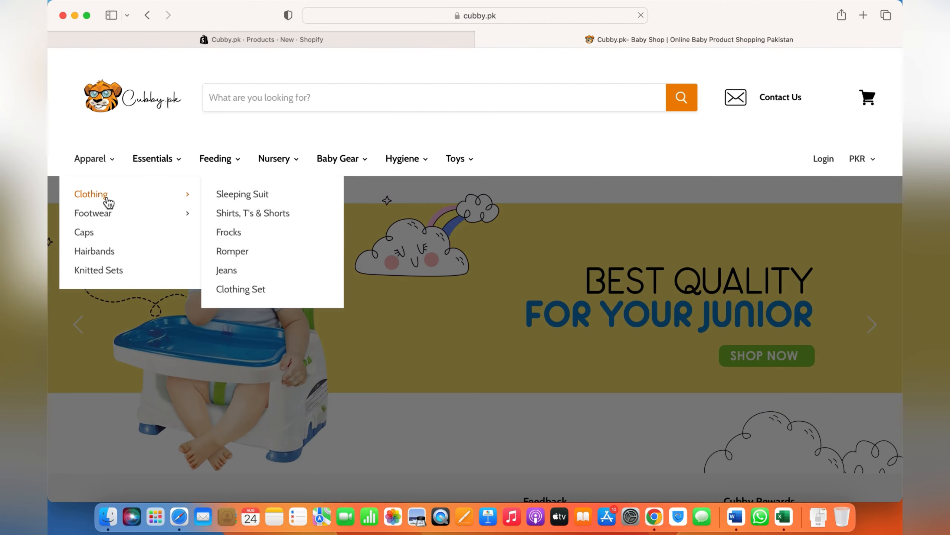
click(249, 195)
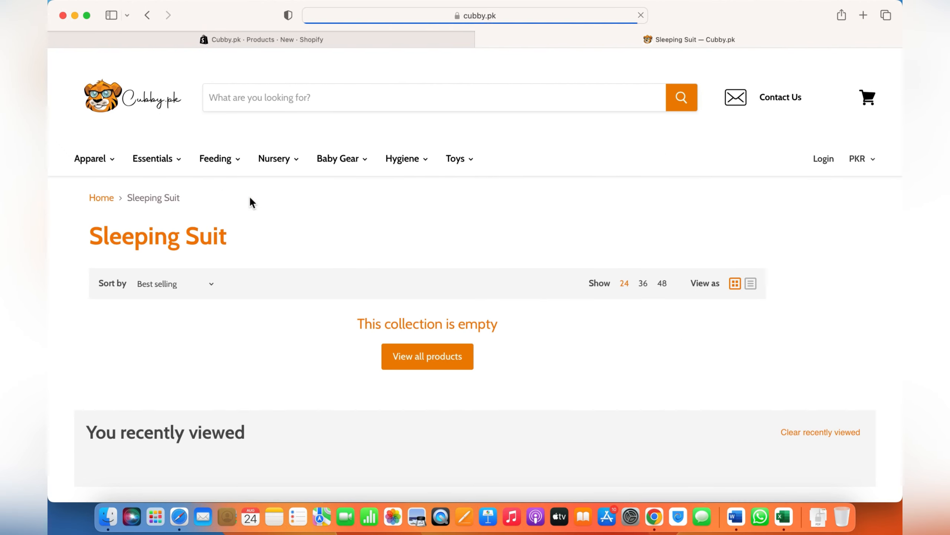
- Open the FARLIN FASTEN BELT (MEDIUM) product from the Maternity Essentials collection and examine its description
mouse_move(152, 158)
click(217, 212)
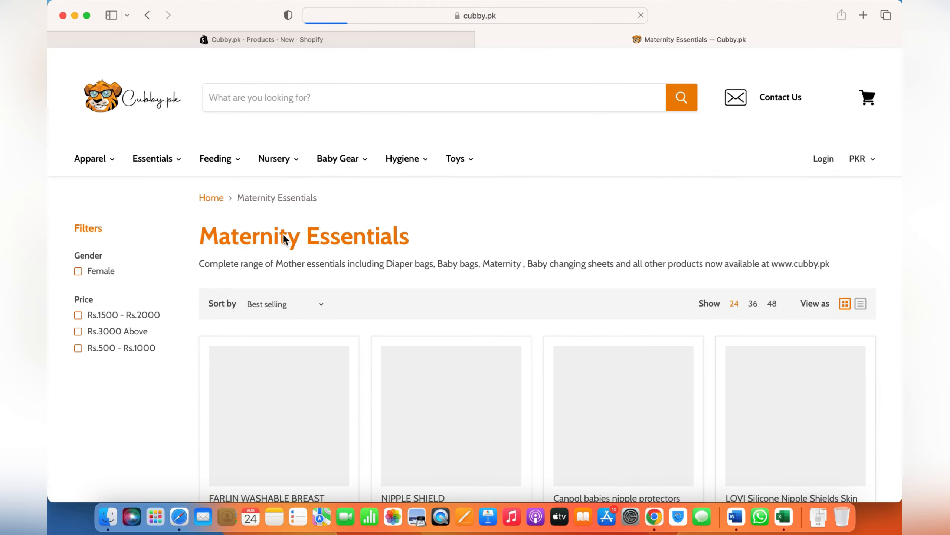
scroll(380, 293, down, 6)
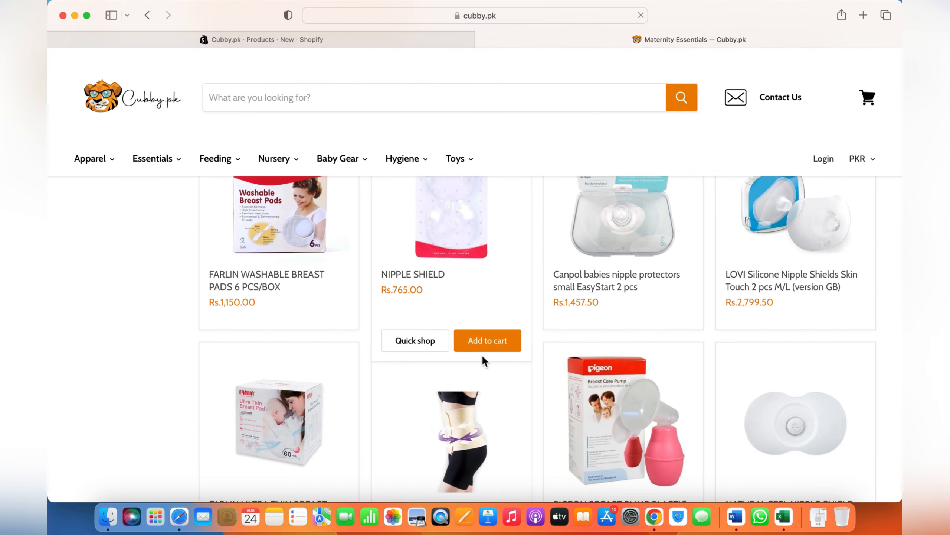
scroll(482, 360, down, 10)
scroll(479, 344, up, 6)
click(470, 322)
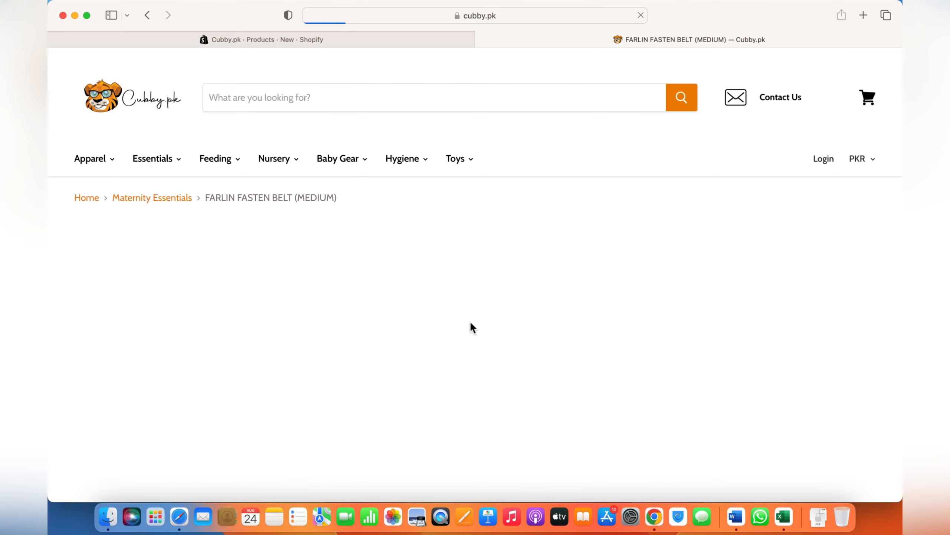
scroll(560, 304, down, 3)
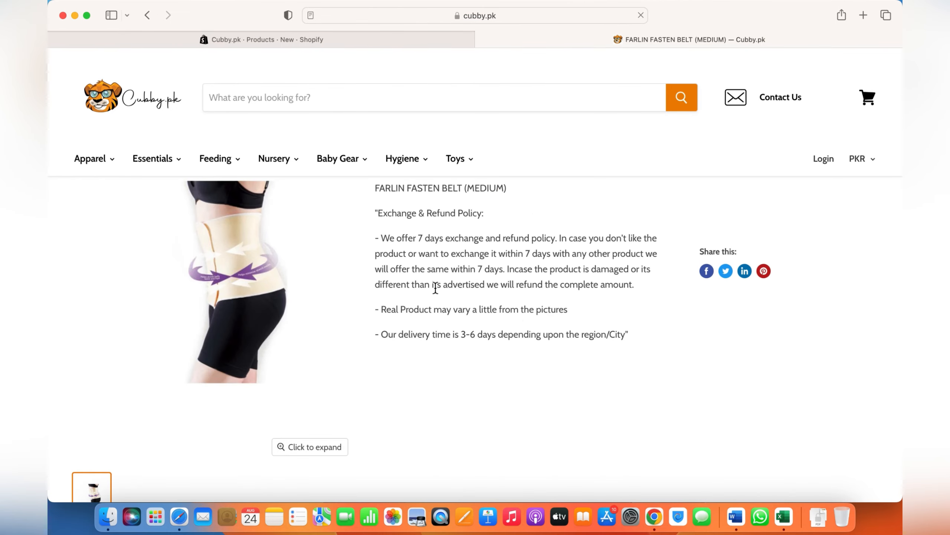
scroll(415, 322, up, 3)
scroll(411, 323, down, 1)
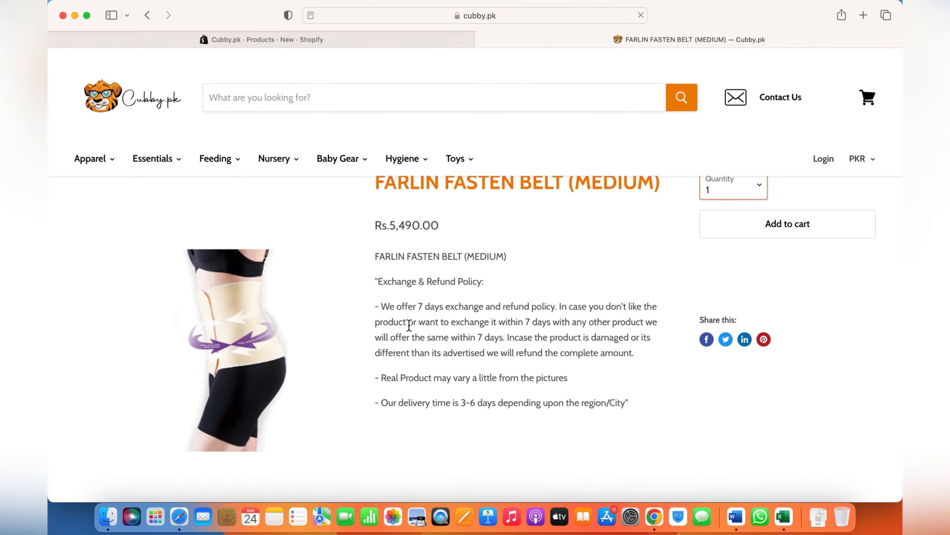
scroll(430, 327, down, 8)
scroll(430, 330, up, 10)
- Open Baby Diaper Organizer Multi Purpose from the Diaper & Mother Bags collection and examine its description
mouse_move(131, 150)
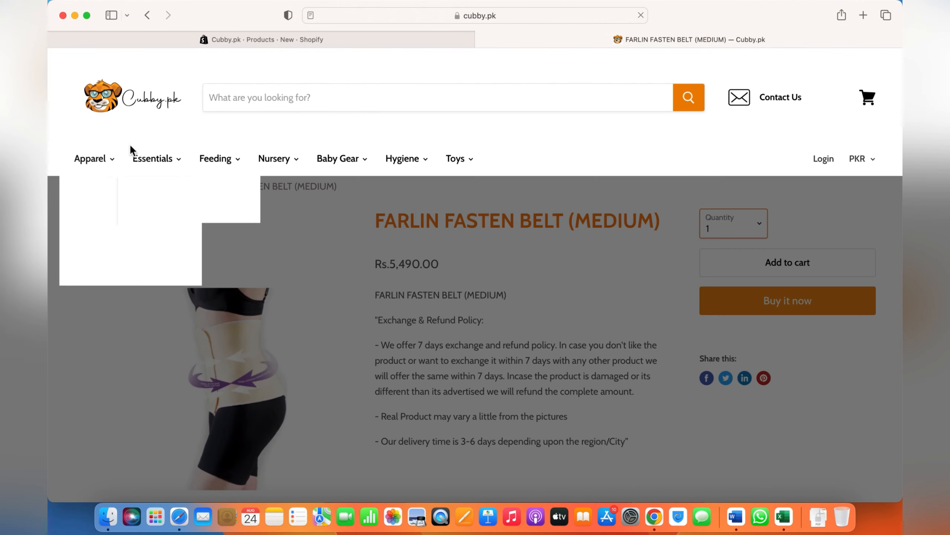
click(147, 194)
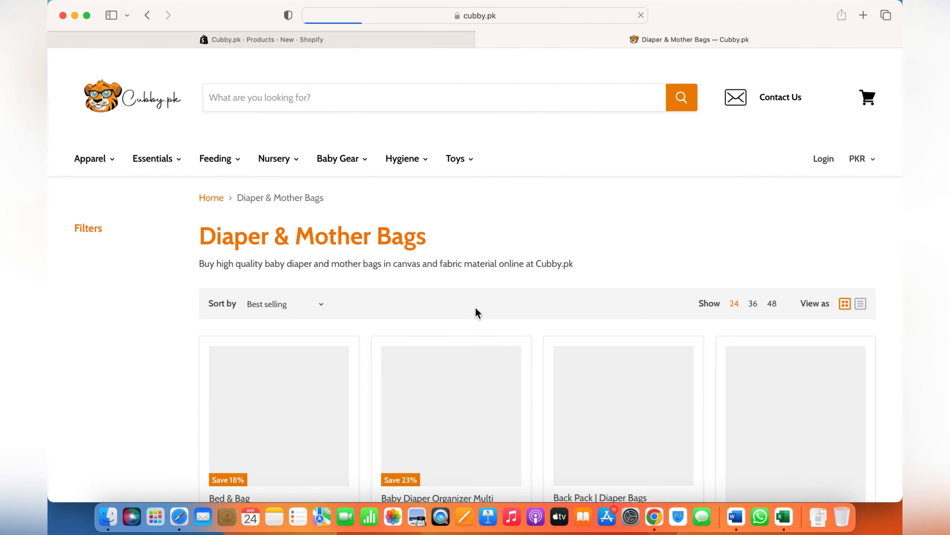
scroll(475, 306, down, 4)
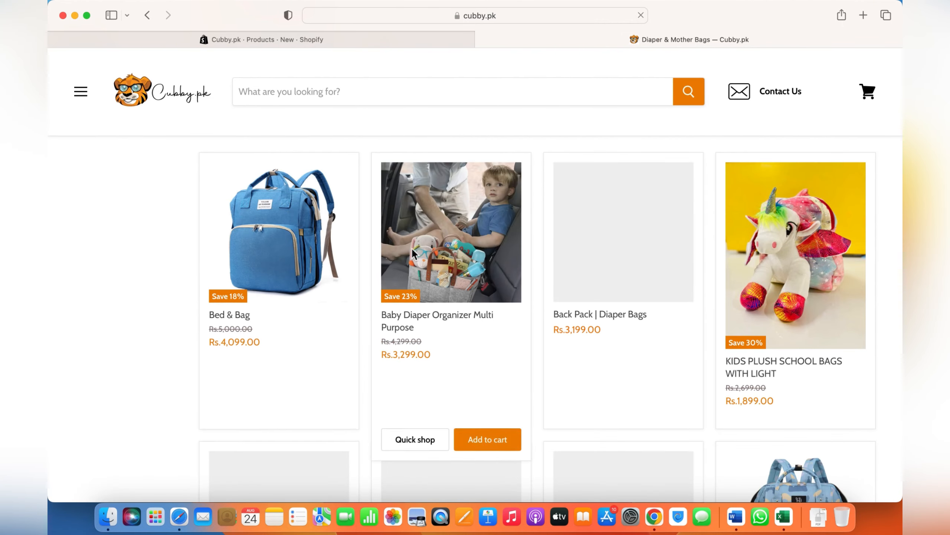
click(412, 251)
scroll(413, 249, down, 10)
scroll(412, 249, up, 10)
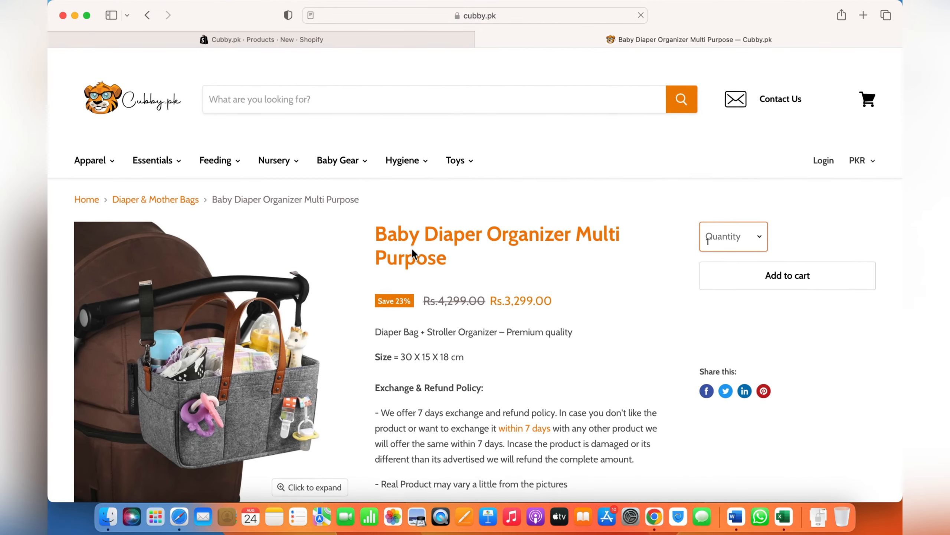
scroll(489, 368, down, 5)
scroll(489, 368, up, 5)
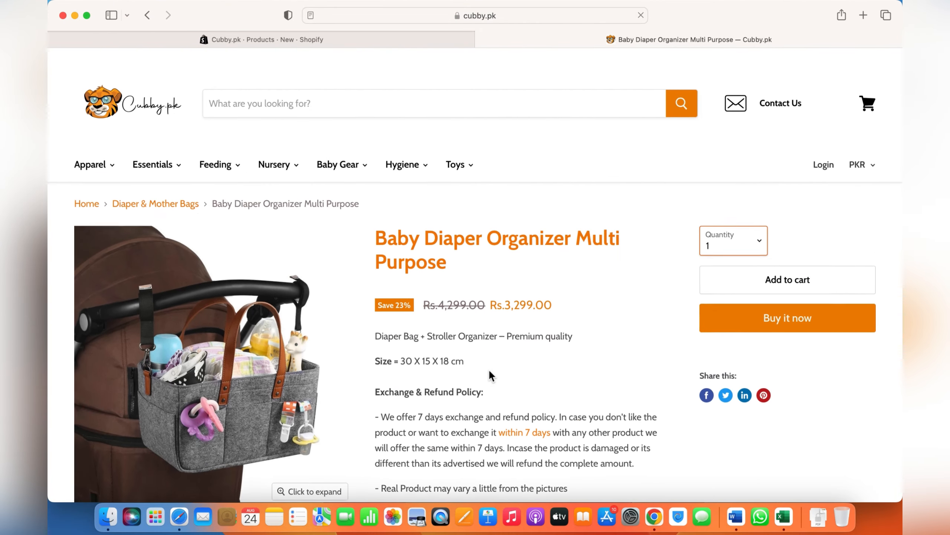
mouse_move(141, 175)
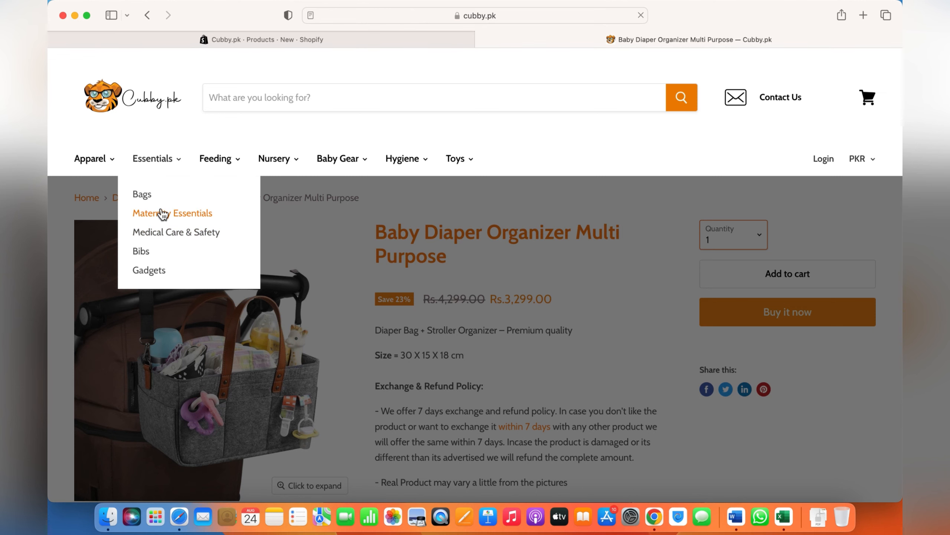
- Open the light blue Back Pack | Diaper Bags product from the Diaper & Mother Bags collection and examine its description
click(148, 191)
scroll(514, 328, down, 4)
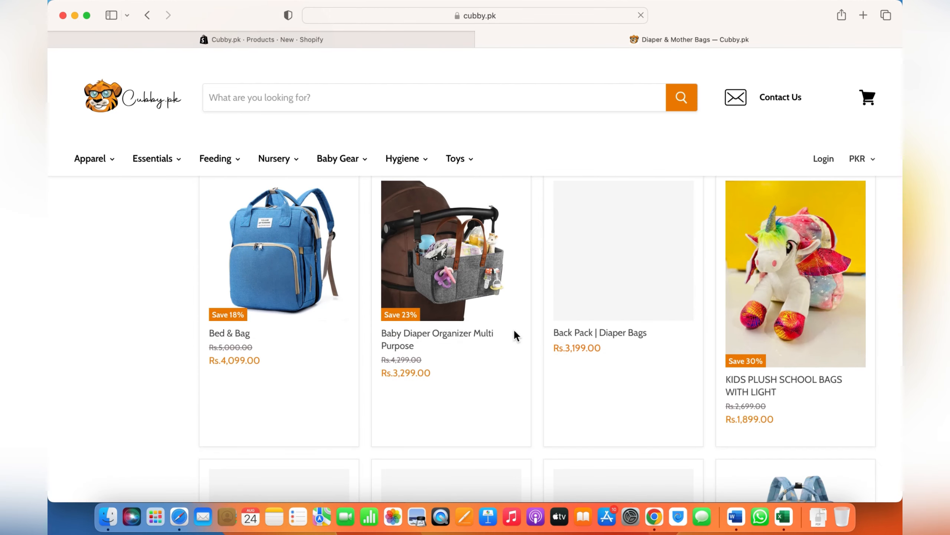
click(287, 260)
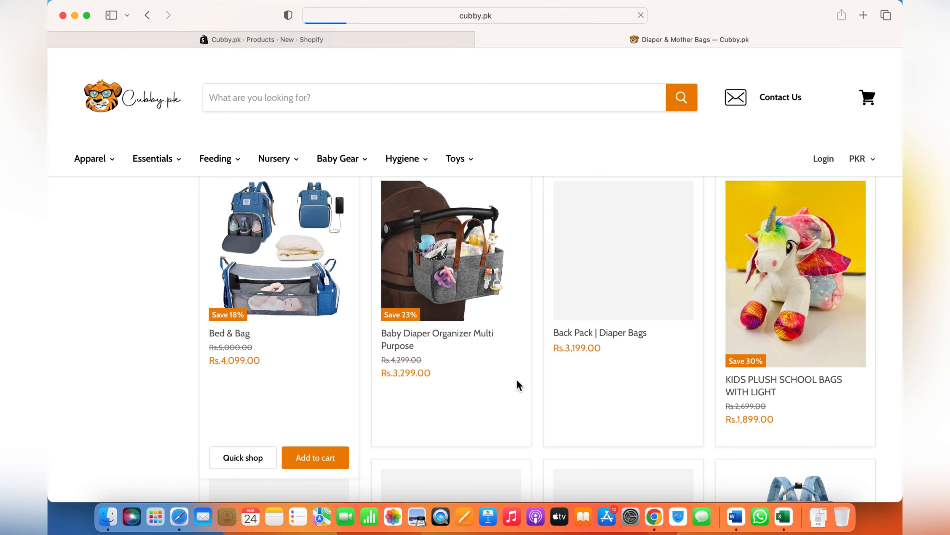
scroll(516, 378, down, 5)
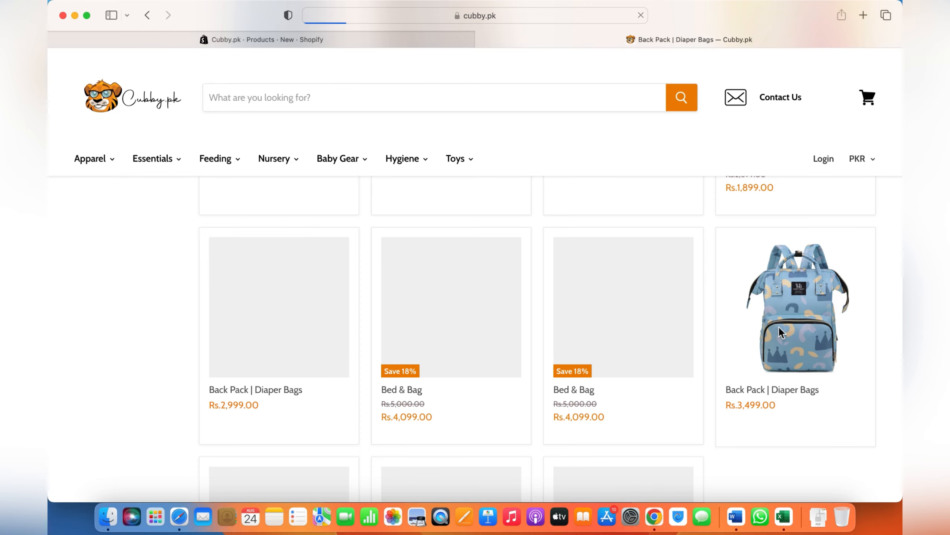
scroll(780, 331, down, 6)
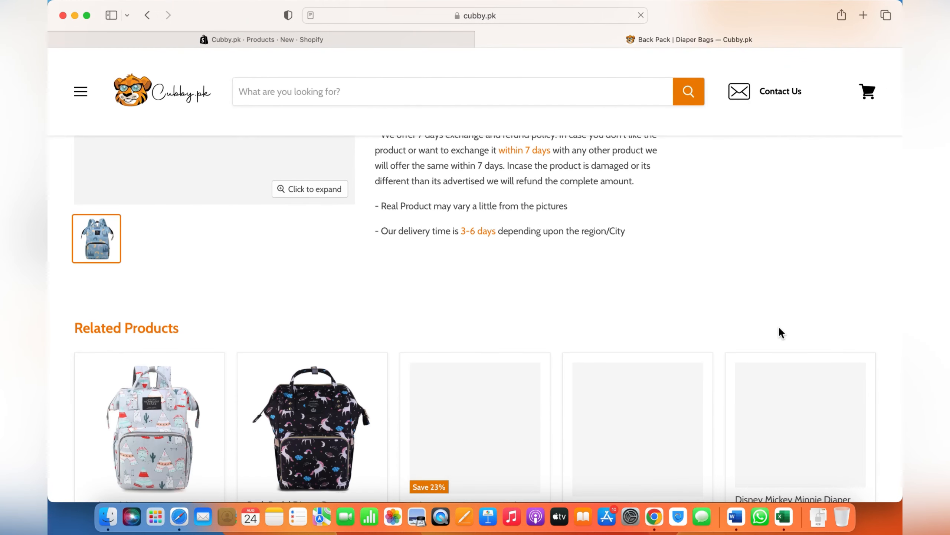
scroll(456, 255, down, 2)
- Open the black unicorn-print Back Pack | Diaper Bags from the related products and examine its description
click(346, 356)
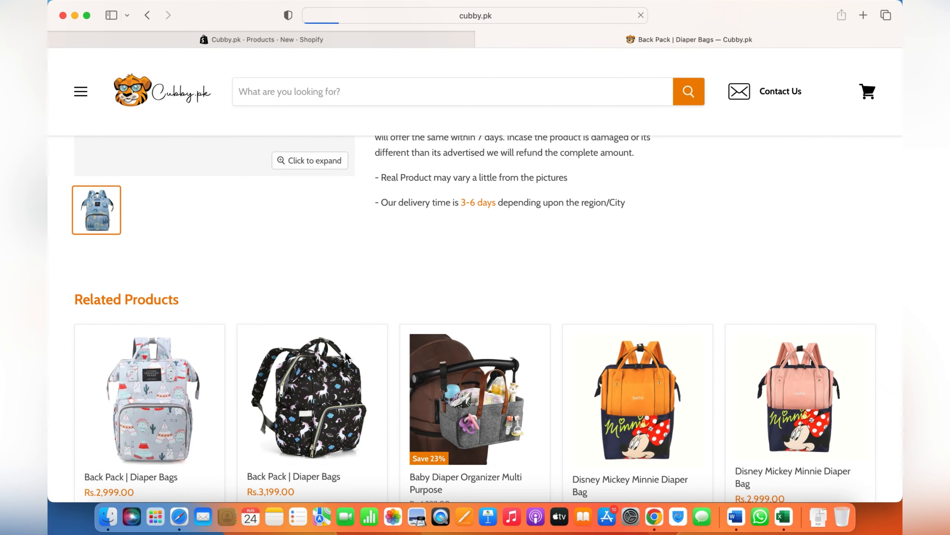
scroll(545, 317, down, 5)
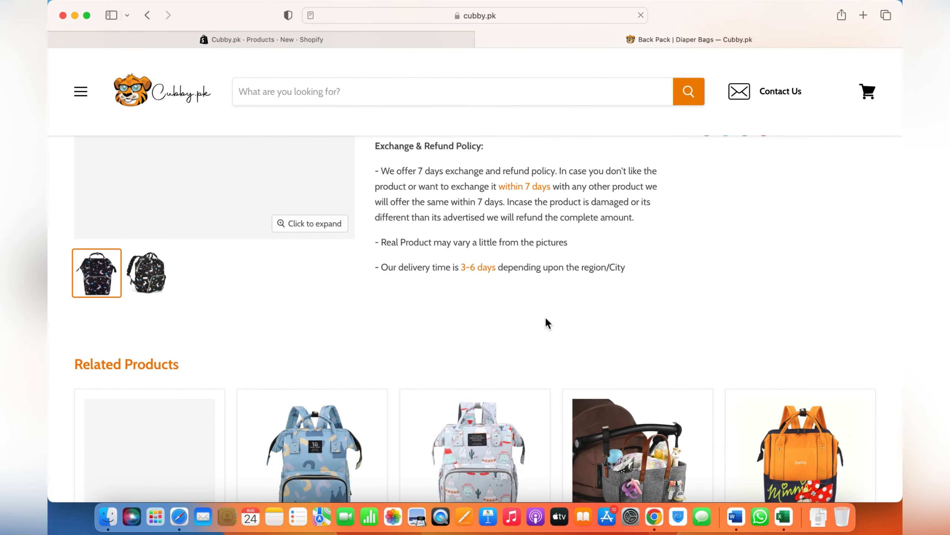
scroll(545, 316, down, 5)
scroll(544, 337, up, 10)
- Open a Fleece Swaddle Wrap product from the Swaddle Wraps collection in the Nursery category
mouse_move(283, 164)
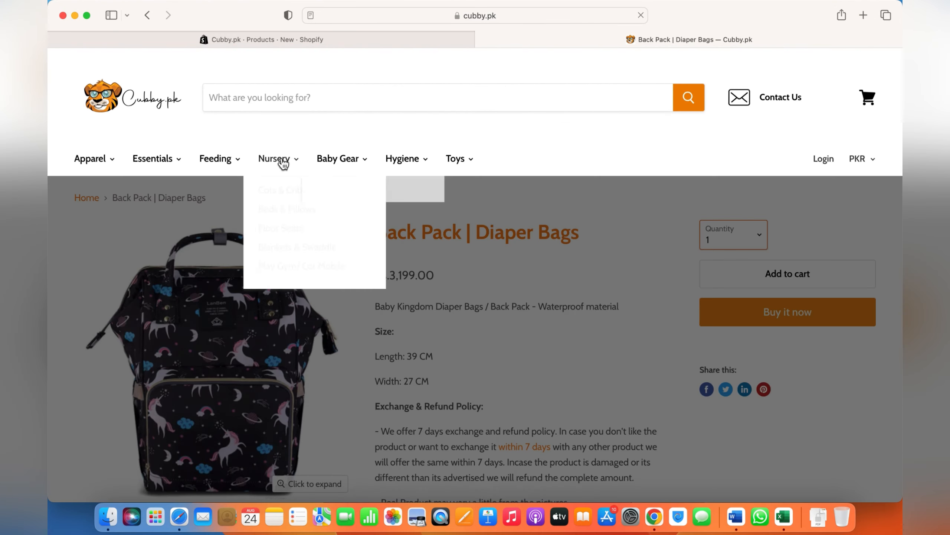
click(312, 258)
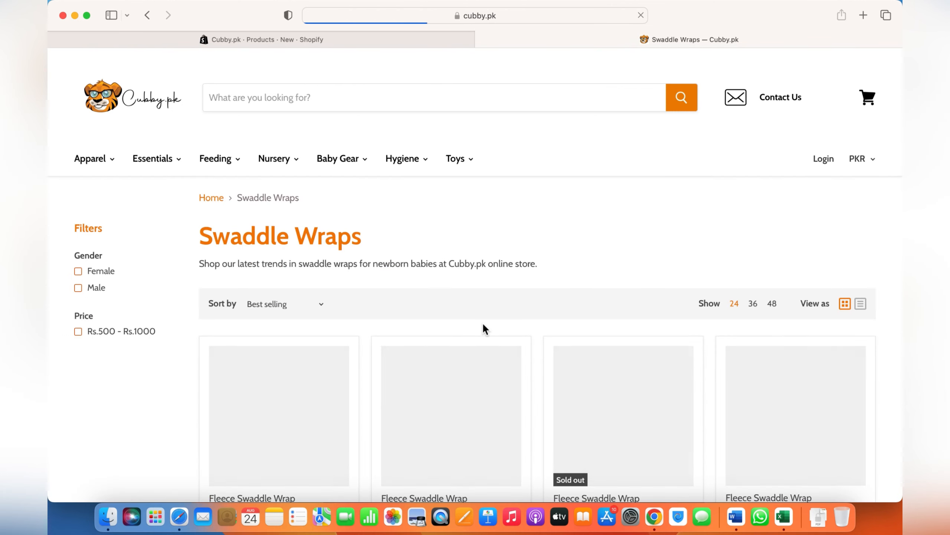
scroll(484, 328, down, 5)
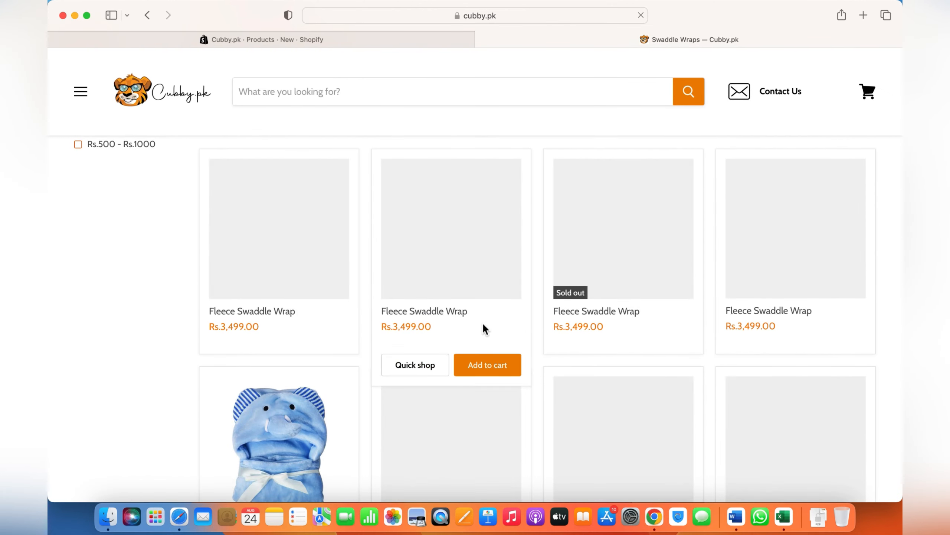
scroll(484, 325, up, 3)
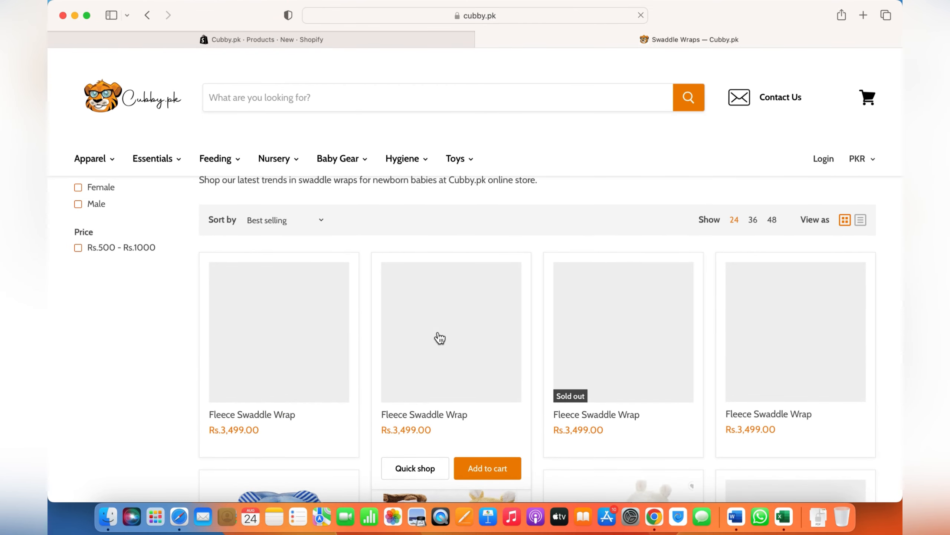
scroll(436, 336, down, 5)
scroll(440, 338, down, 1)
click(460, 331)
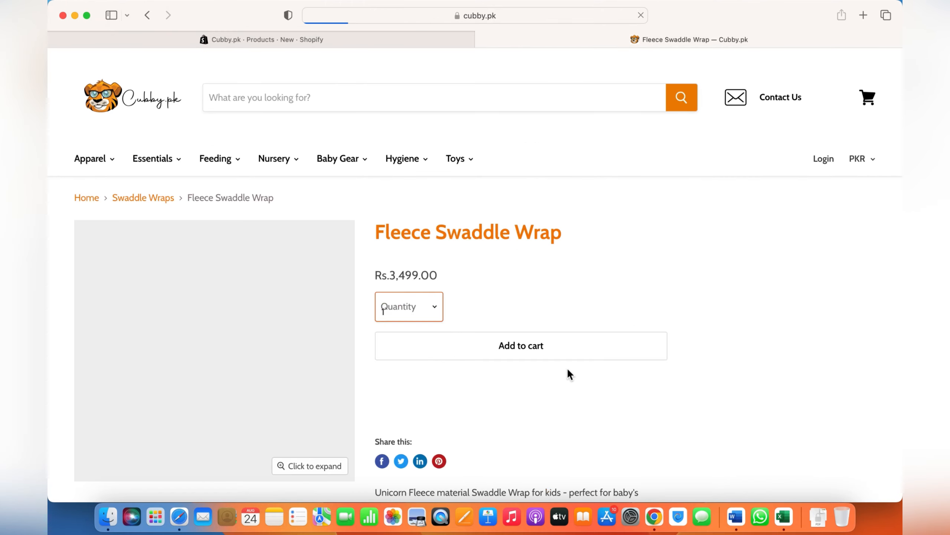
- Examine the Fleece Swaddle Wrap description, including its material and size details, embedded video and exchange policy
scroll(568, 367, down, 5)
scroll(568, 366, down, 1)
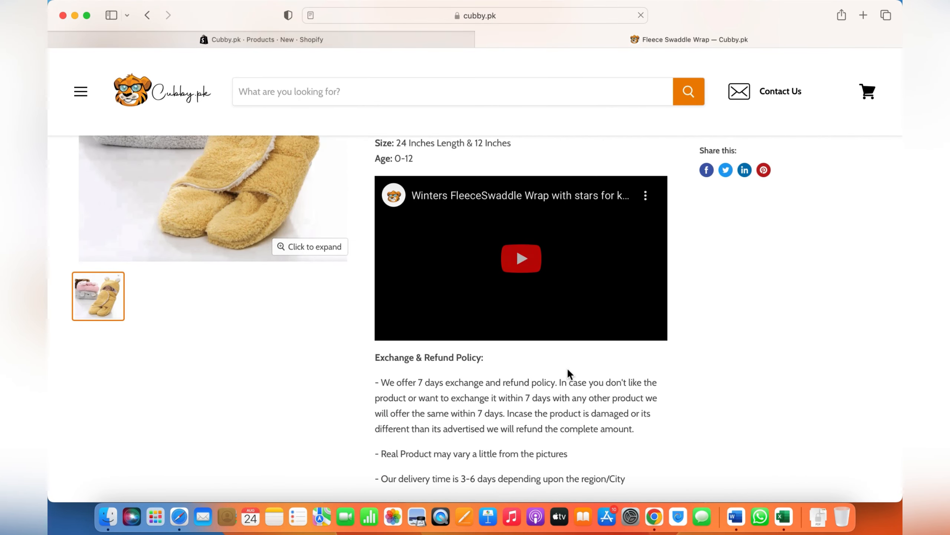
scroll(769, 410, up, 5)
scroll(770, 410, down, 6)
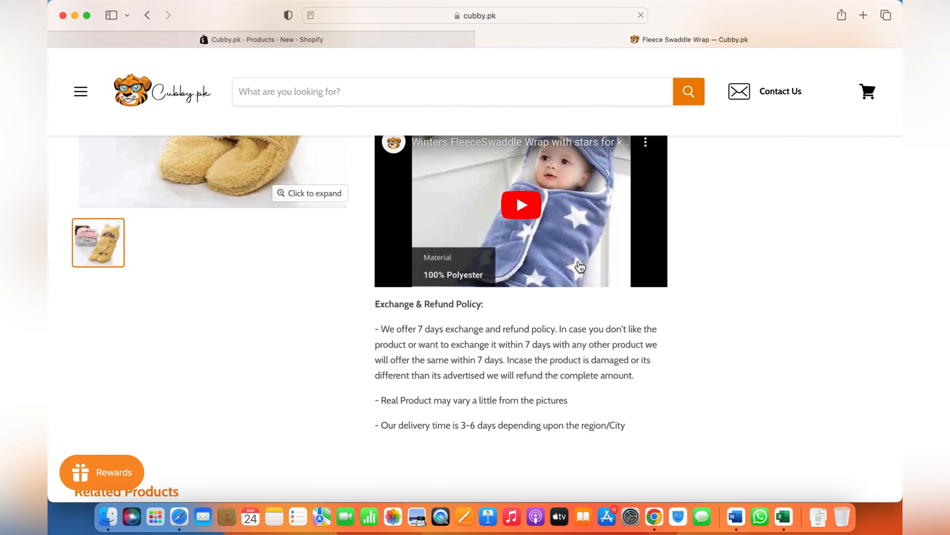
scroll(620, 243, up, 7)
scroll(619, 243, down, 15)
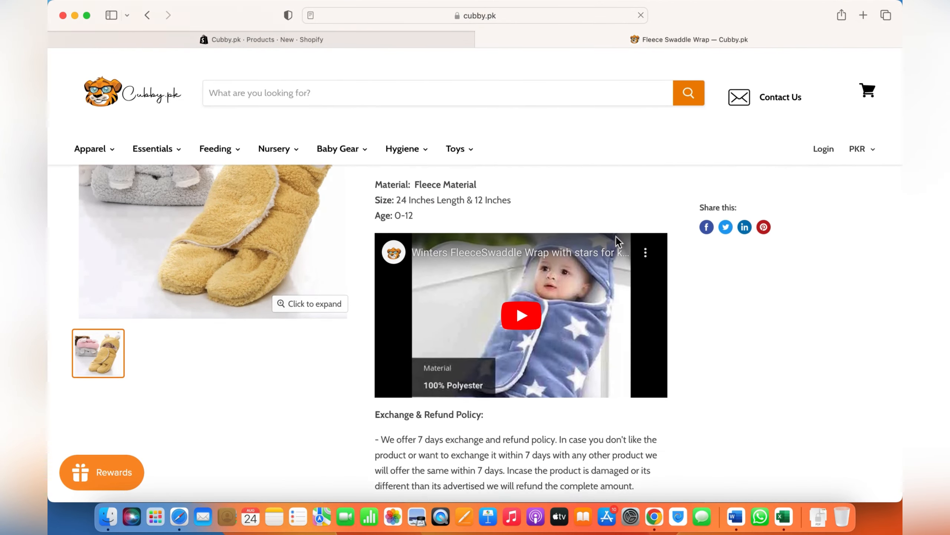
scroll(619, 243, up, 10)
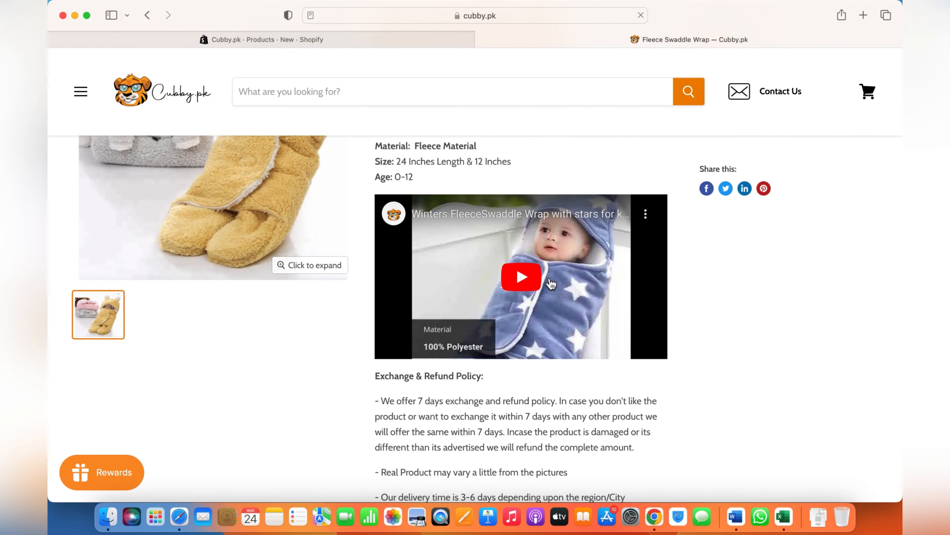
- Return to the Shopify product form and examine the Desktop files available for media upload, without uploading any
click(328, 36)
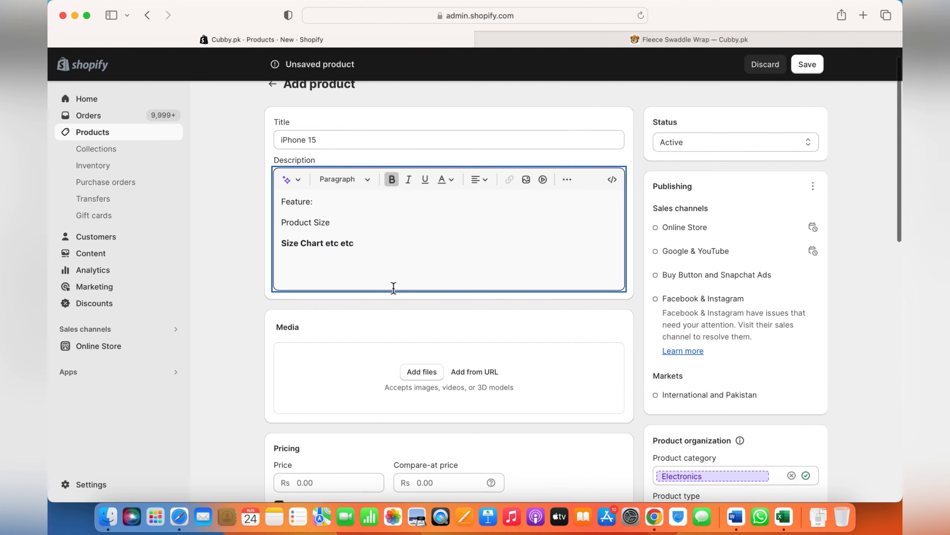
scroll(393, 286, down, 4)
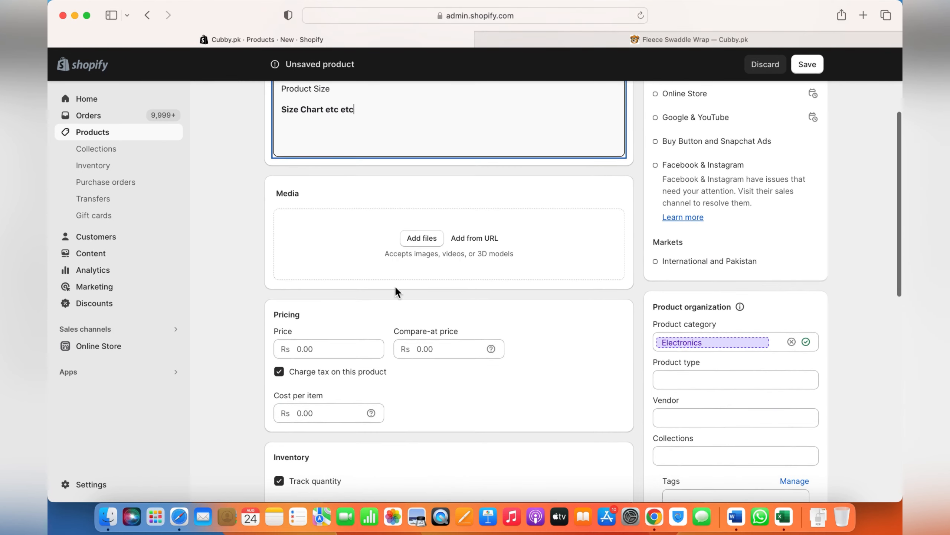
click(414, 243)
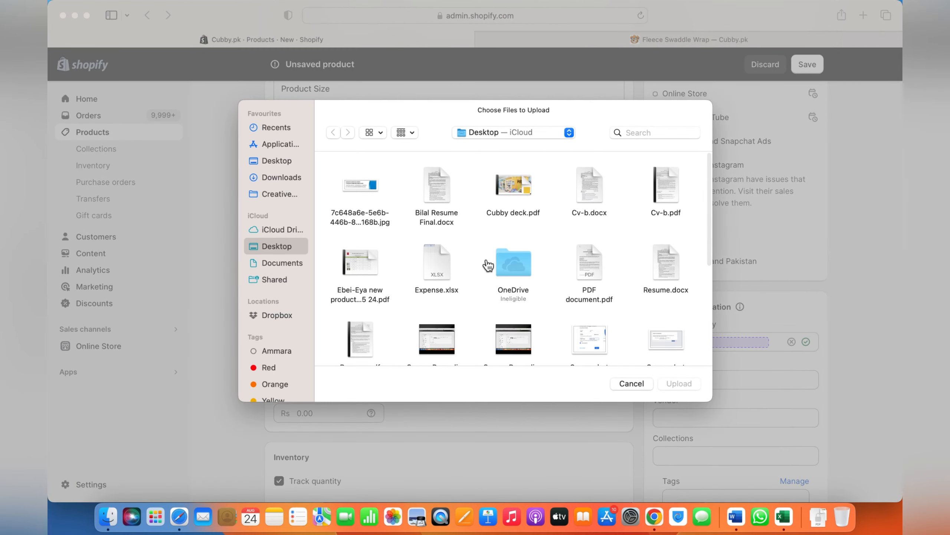
scroll(488, 264, down, 3)
scroll(487, 264, down, 5)
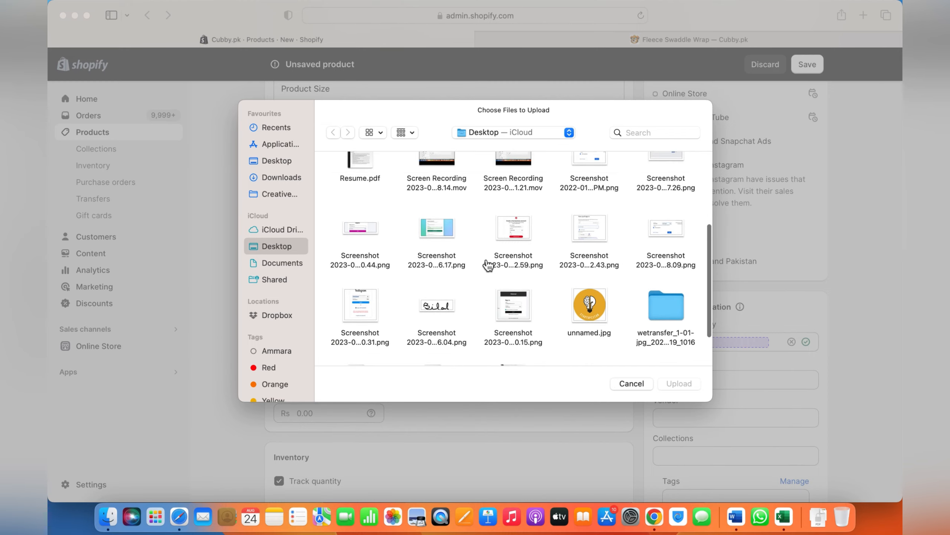
scroll(485, 258, up, 2)
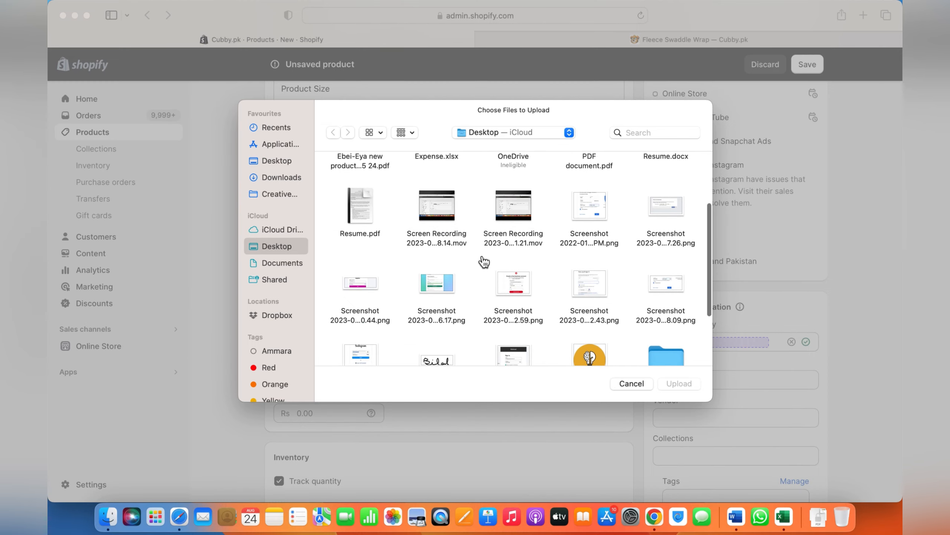
click(631, 383)
- Return to the cubby.pk storefront and open Baby Diaper Organizer Multi Purpose from the Diaper & Mother Bags collection
click(683, 37)
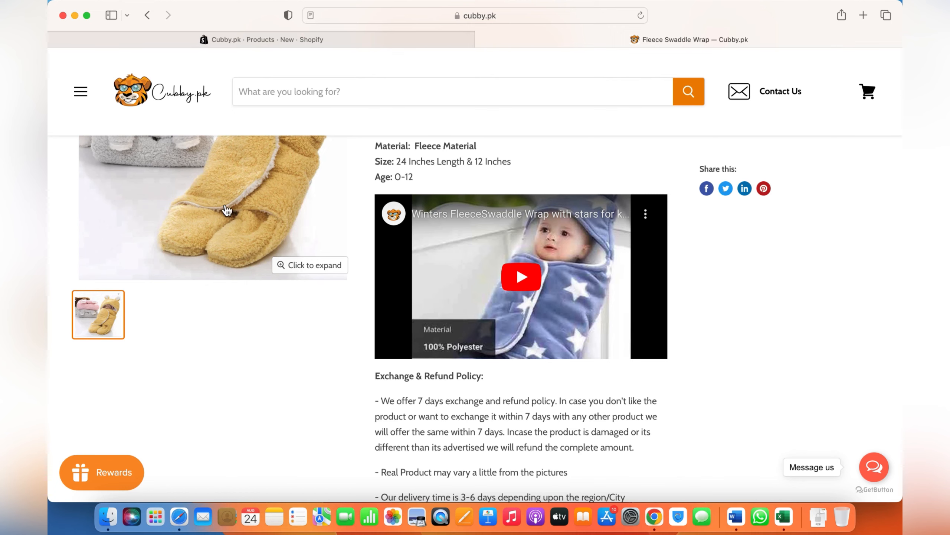
scroll(268, 305, up, 4)
mouse_move(153, 172)
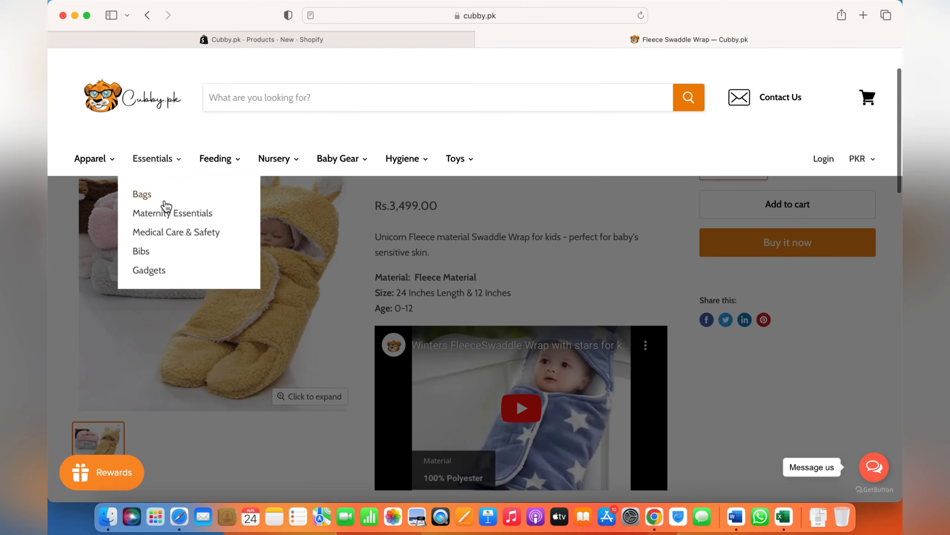
click(163, 198)
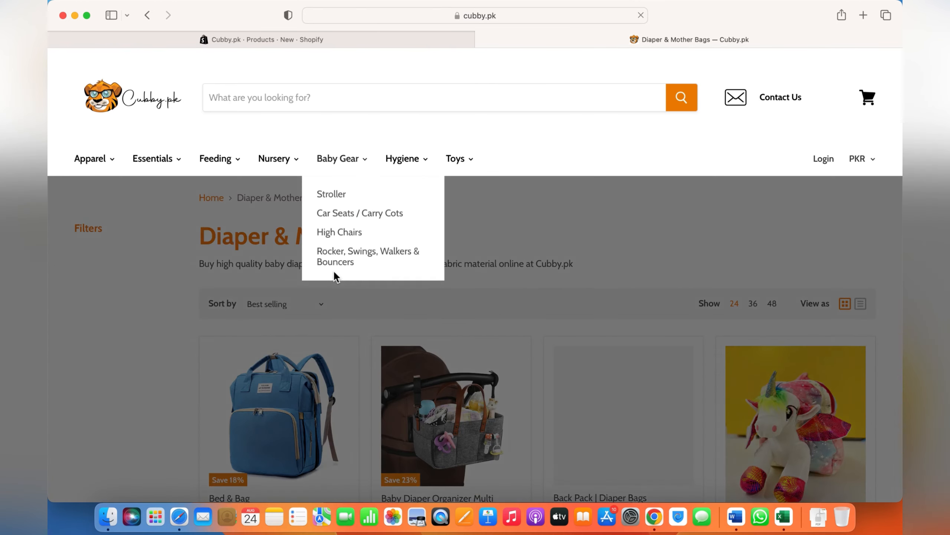
scroll(393, 292, down, 5)
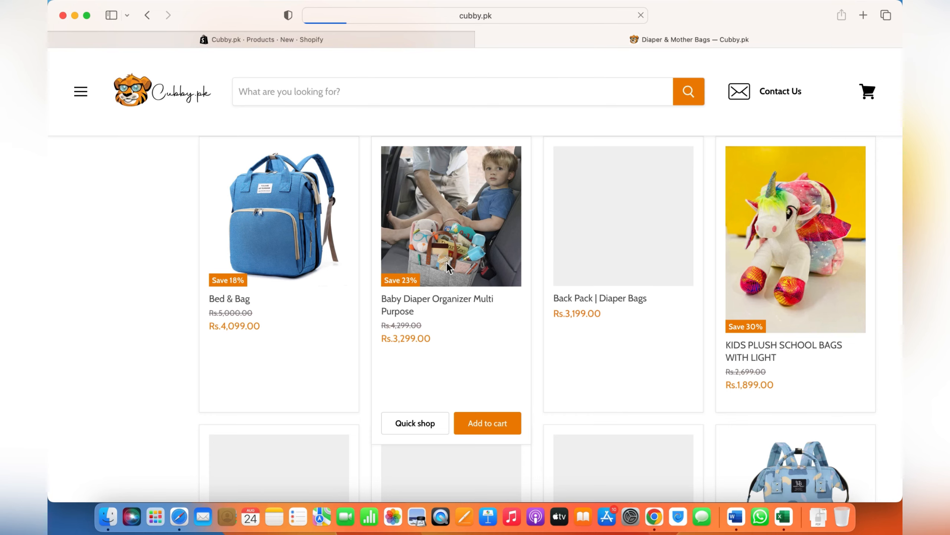
scroll(269, 331, down, 5)
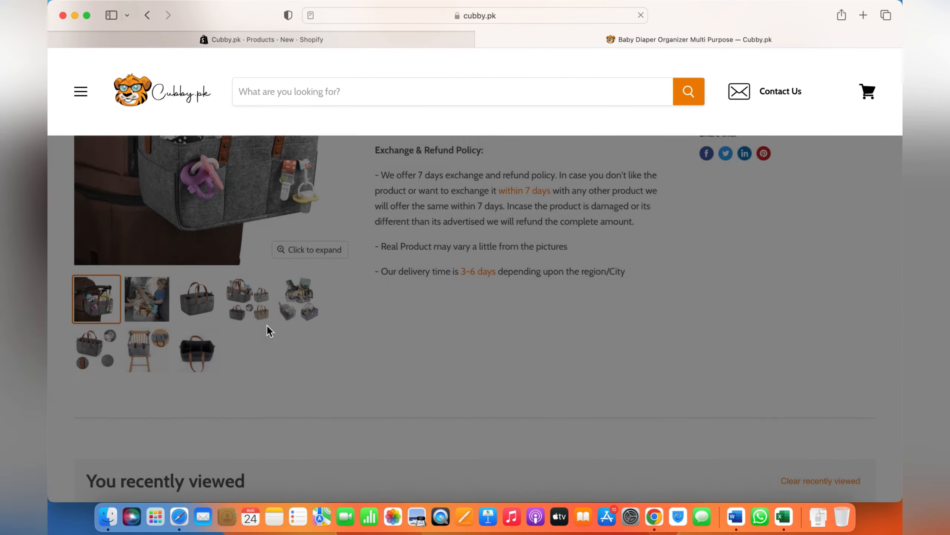
- View the second through fifth gallery images of the Baby Diaper Organizer Multi Purpose product
click(147, 299)
click(197, 306)
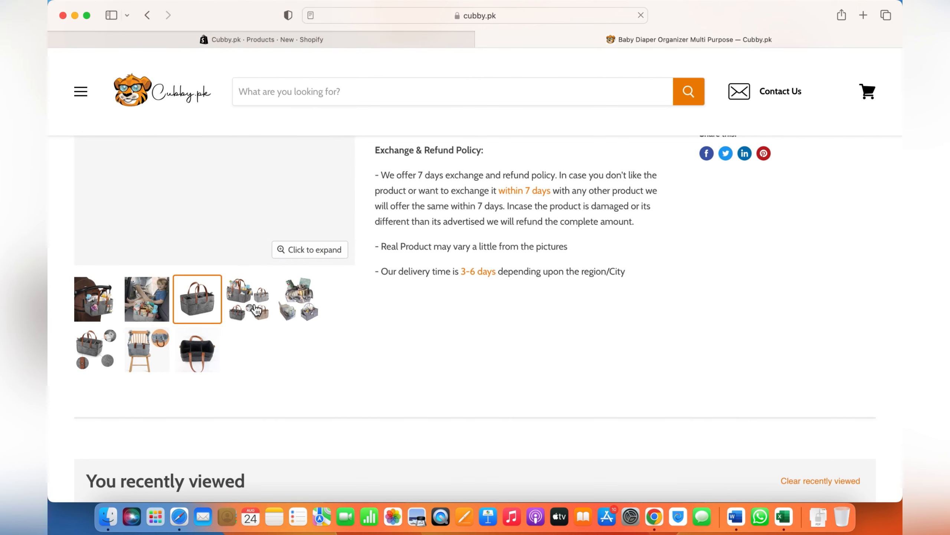
click(257, 310)
scroll(256, 310, up, 4)
click(305, 446)
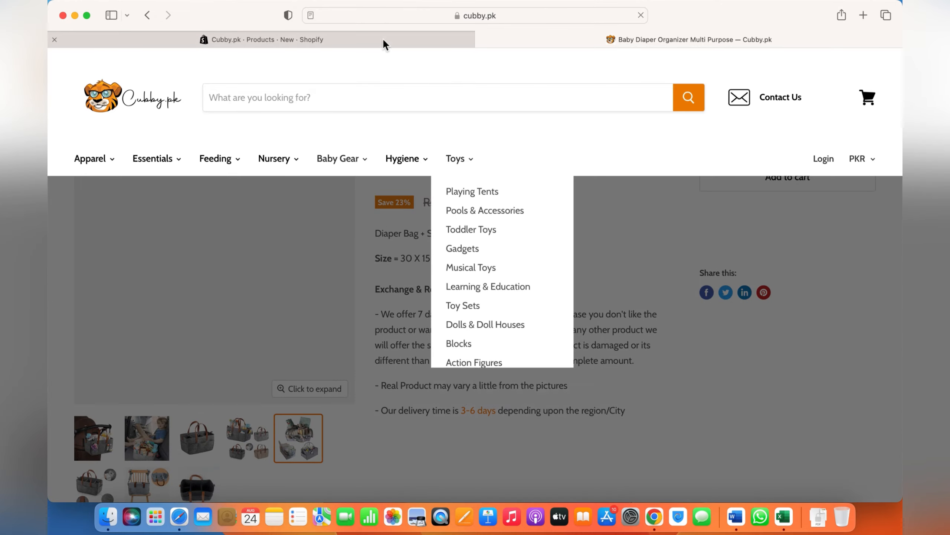
- In the Shopify product form, set the price to Rs 2300, compare-at price to Rs 3500 and cost per item to Rs 1500
click(382, 37)
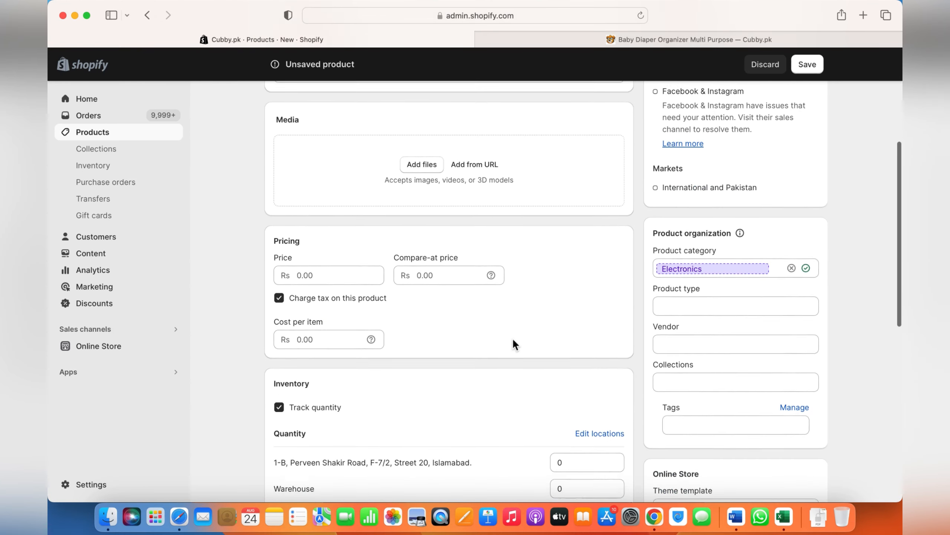
scroll(512, 337, down, 3)
click(330, 204)
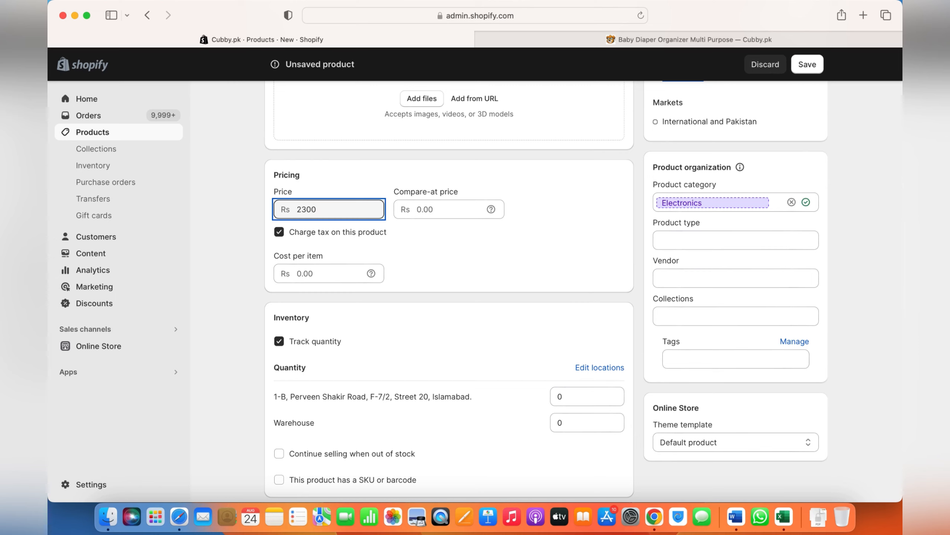
key(Tab)
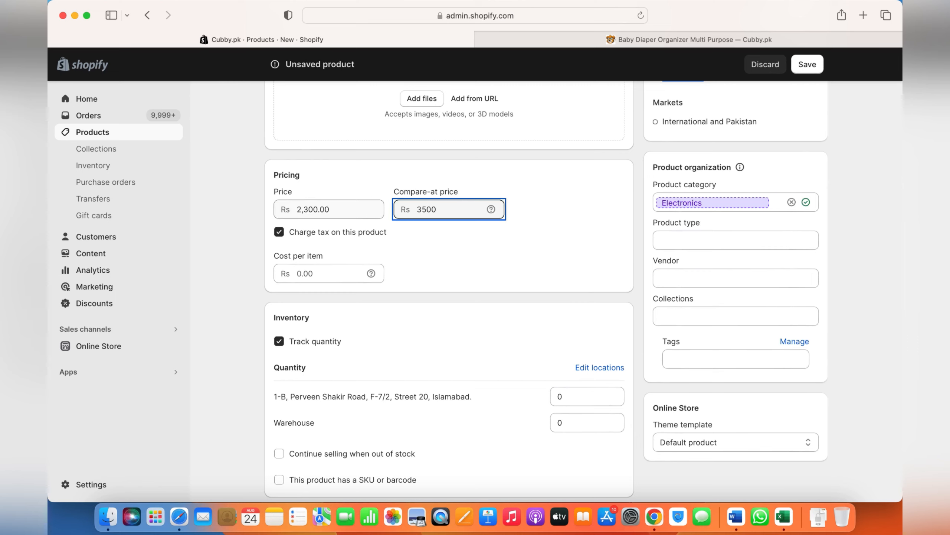
click(319, 270)
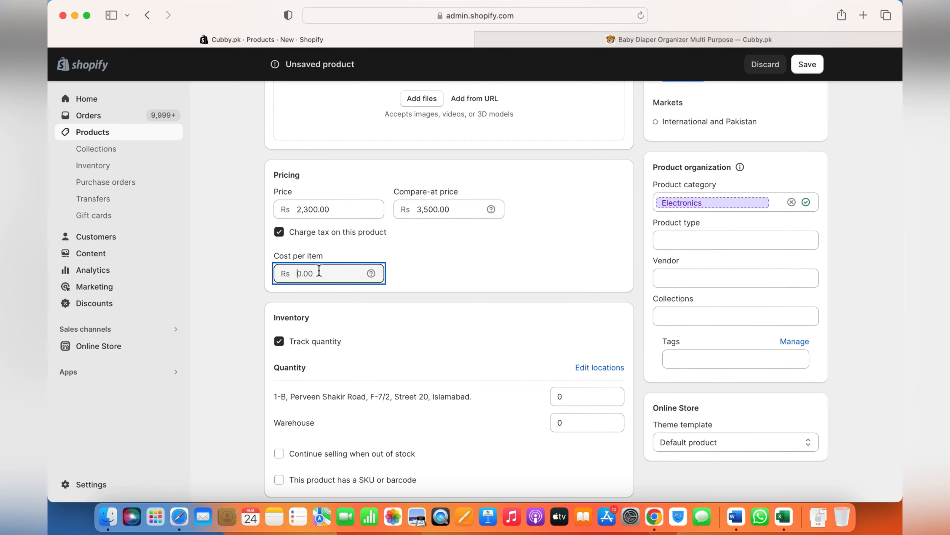
text(1500)
- Examine which stock locations are selected for the product's inventory, leaving the selection as it is
scroll(464, 310, down, 5)
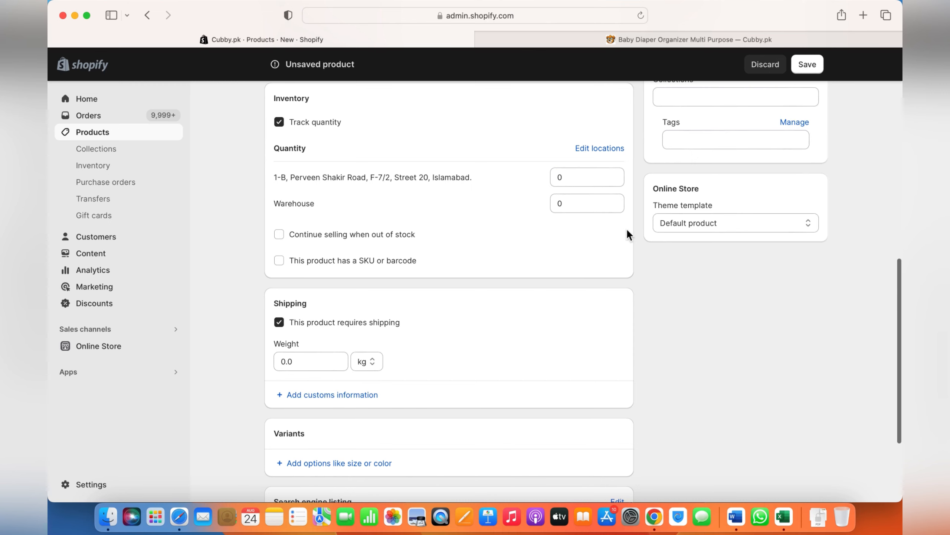
scroll(510, 263, up, 1)
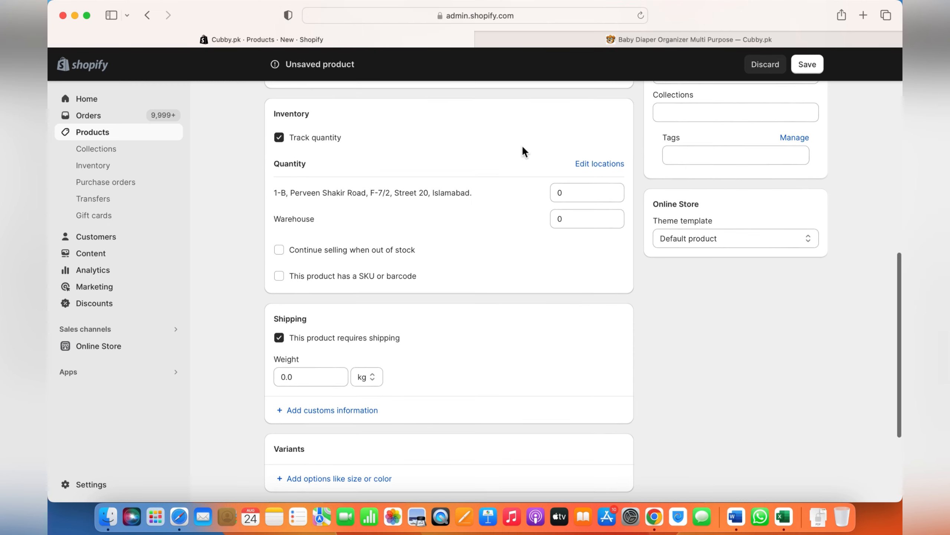
click(591, 165)
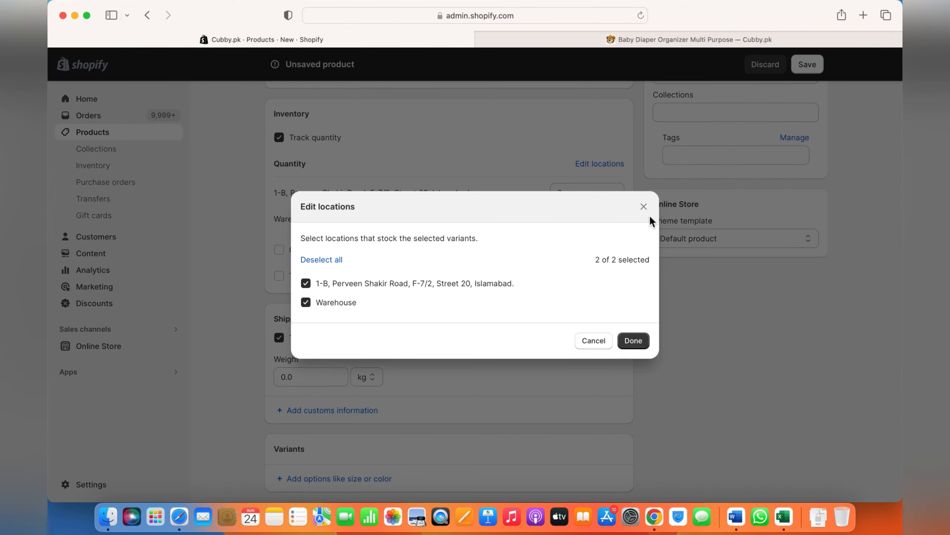
click(644, 206)
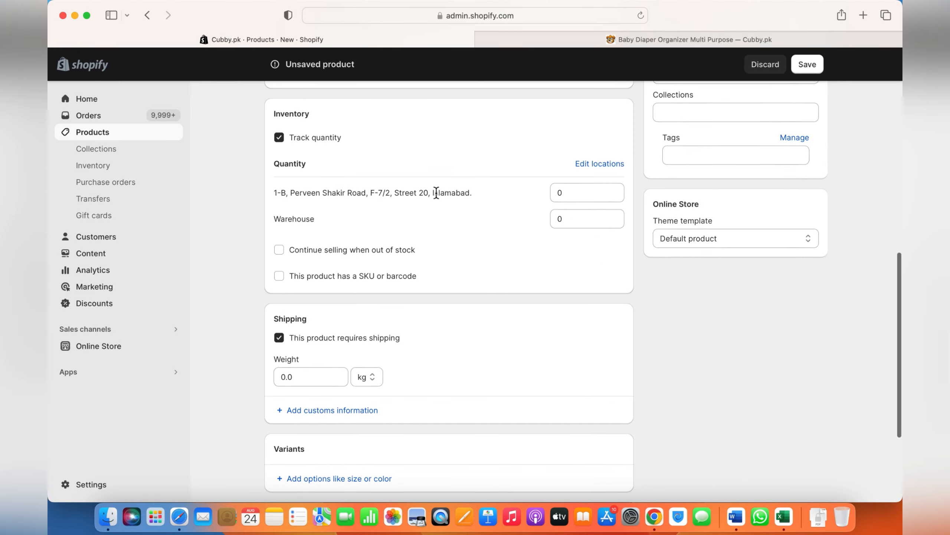
- Set the stock quantity at the Islamabad location to 5, and give the product SKU IP001 and barcode IP090
double_click(578, 193)
text(5)
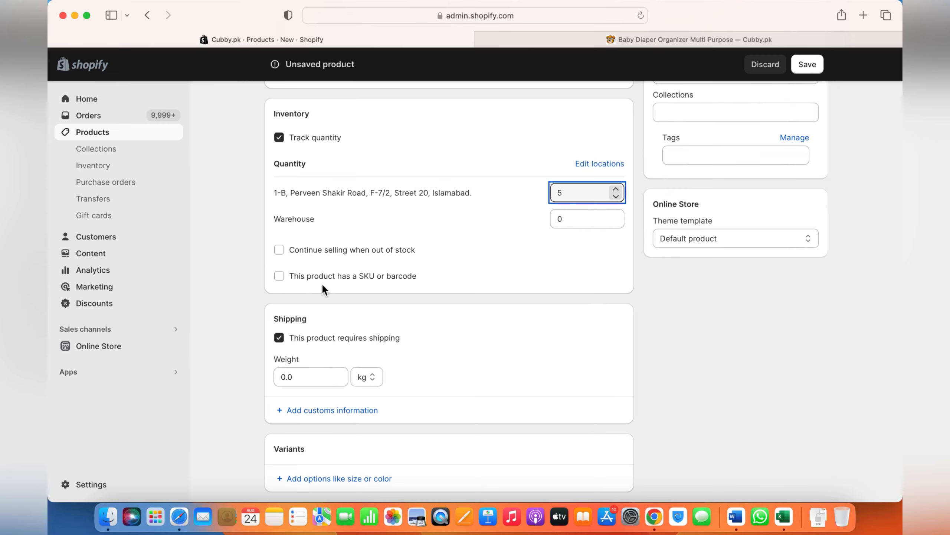
click(281, 276)
scroll(348, 296, down, 5)
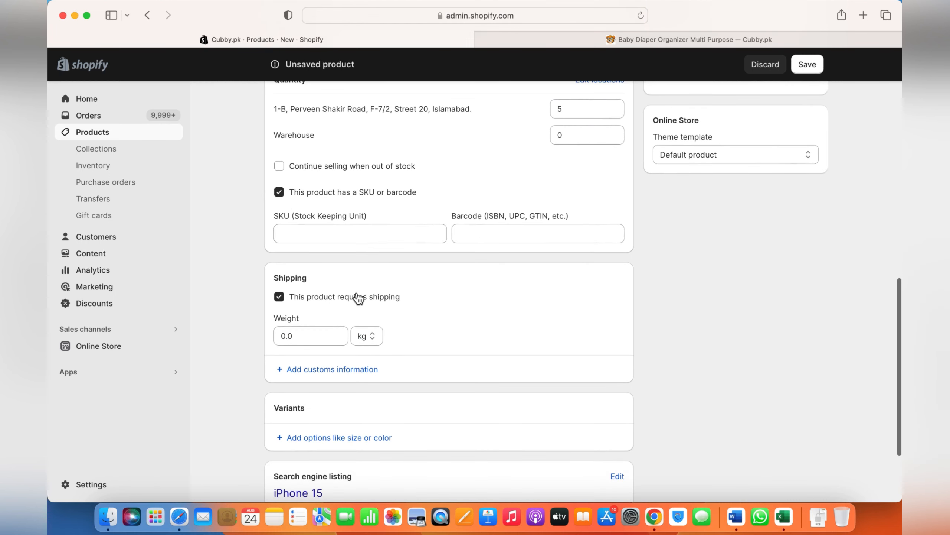
click(353, 235)
text(Bb)
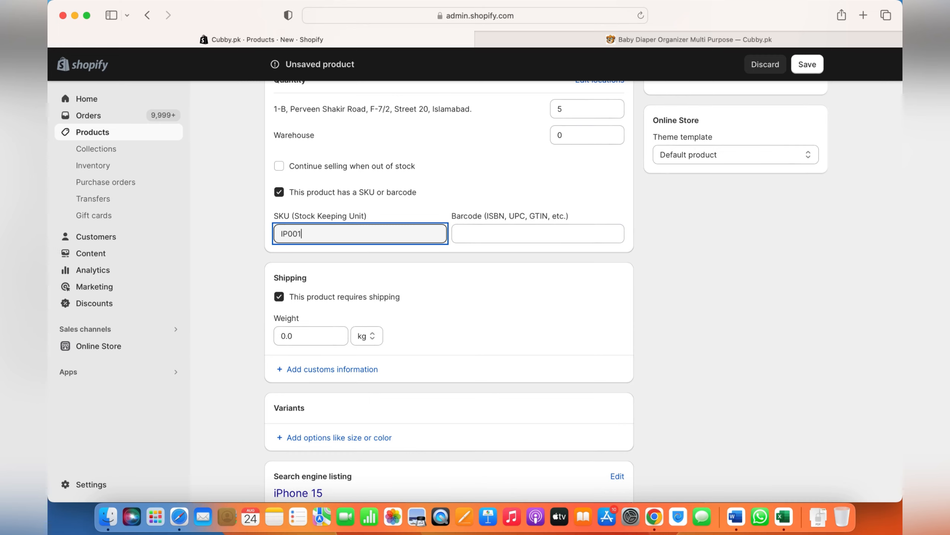
key(Tab)
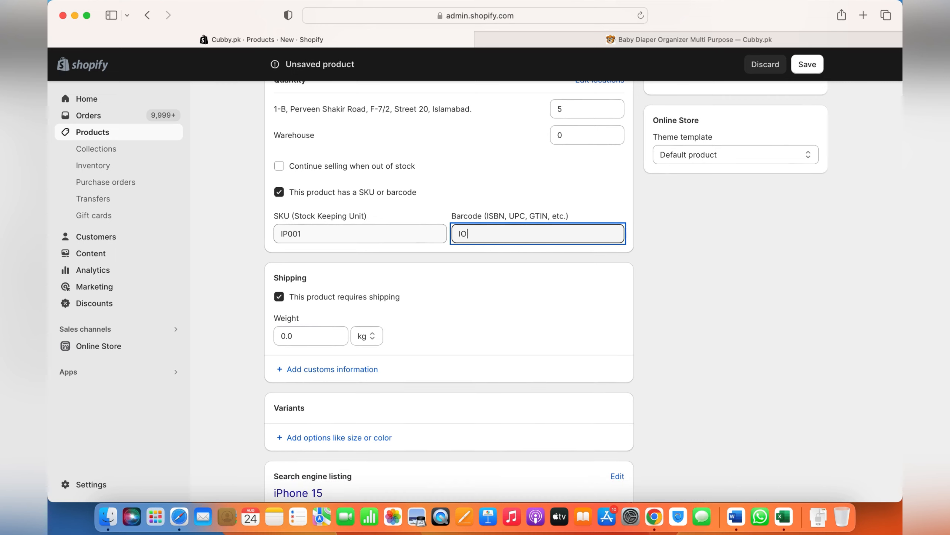
key(BackSpace)
key(BackSpace)
text(IP090)
- Add a Size variant option with the values green and red
scroll(344, 256, down, 1)
scroll(342, 250, down, 3)
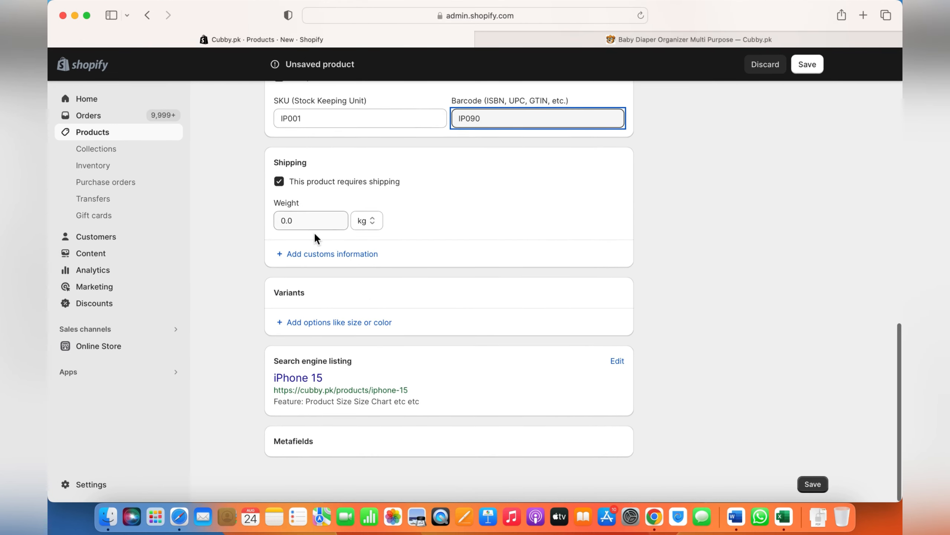
click(337, 322)
scroll(374, 305, down, 3)
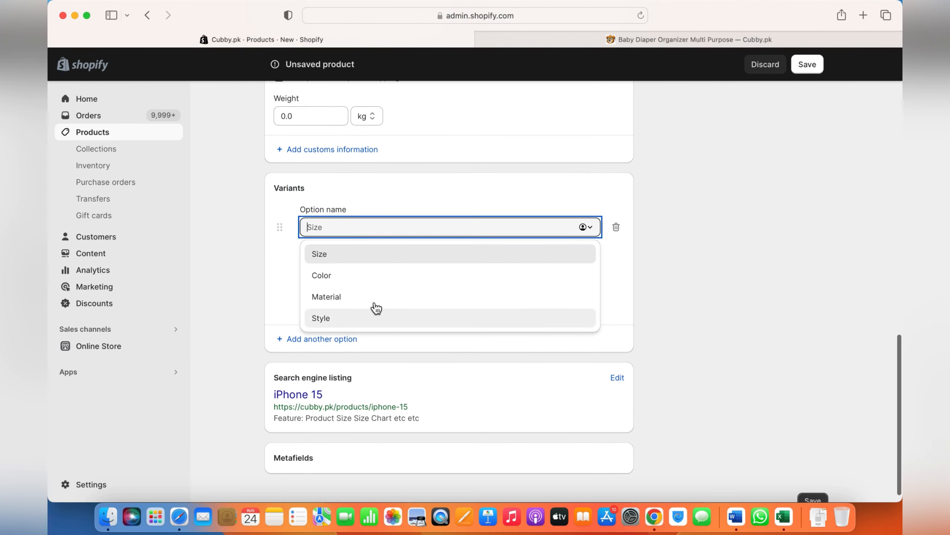
click(358, 253)
click(349, 277)
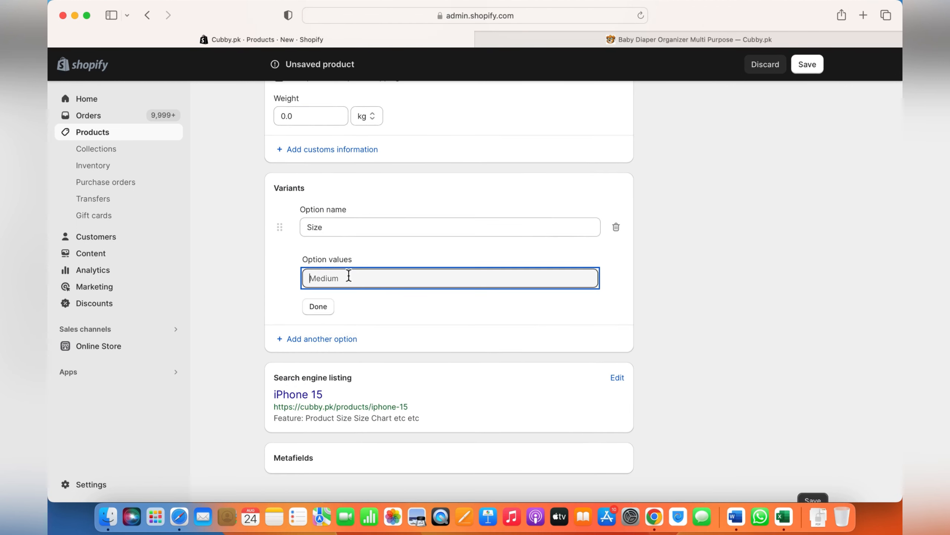
text(green)
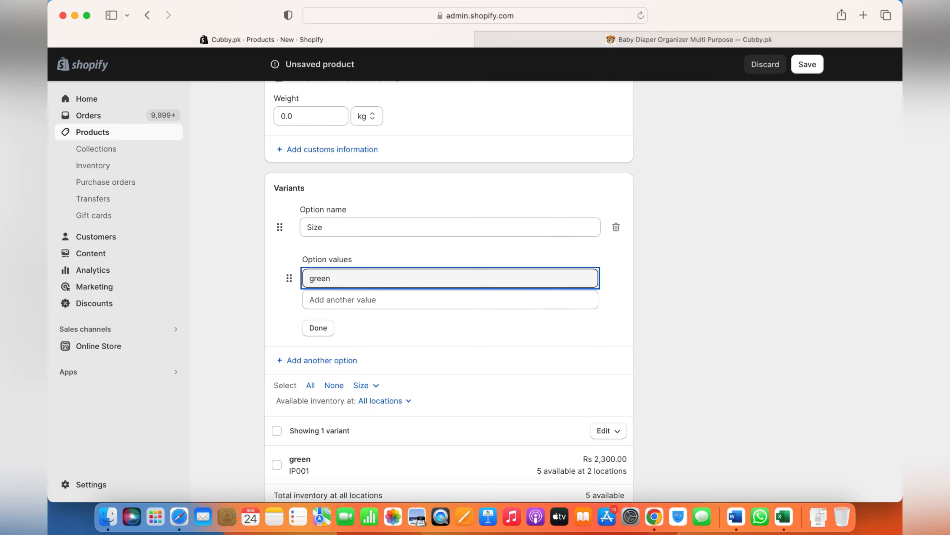
key(Tab)
text(red)
key(Tab)
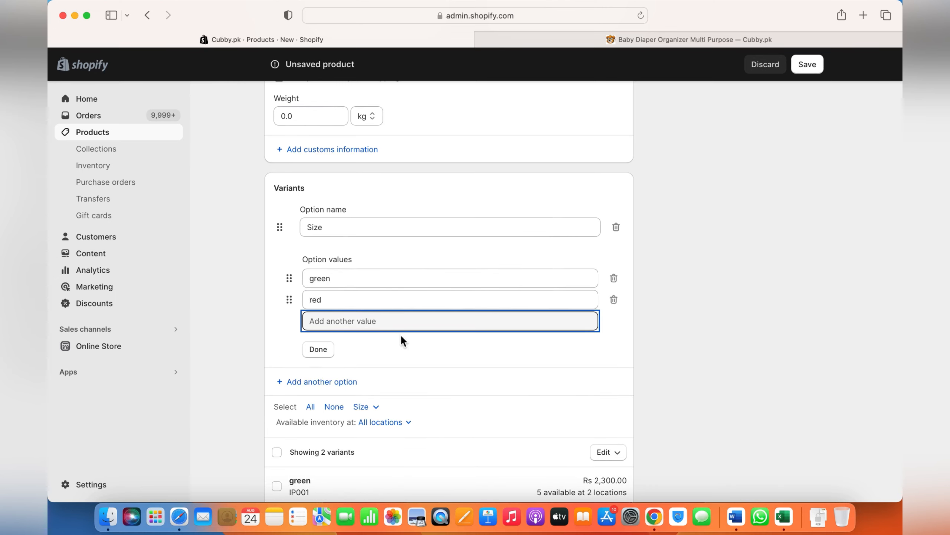
click(319, 350)
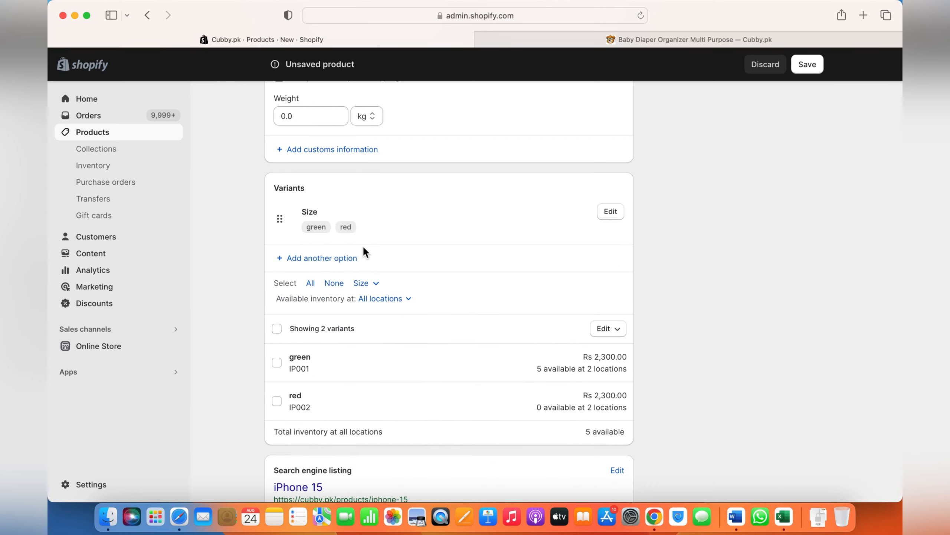
- Select both the green and red variants and check their prices in the bulk price editor without changing them
scroll(363, 246, down, 1)
click(277, 303)
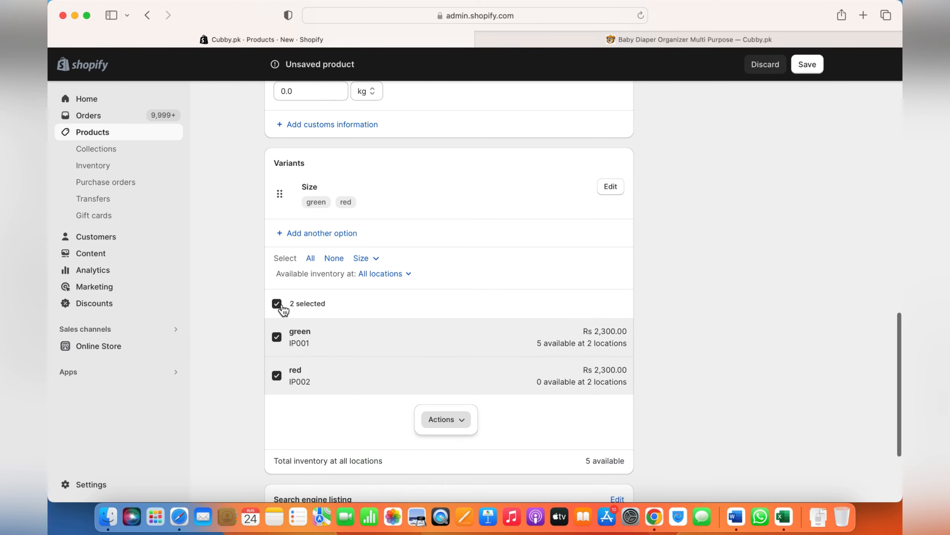
click(458, 421)
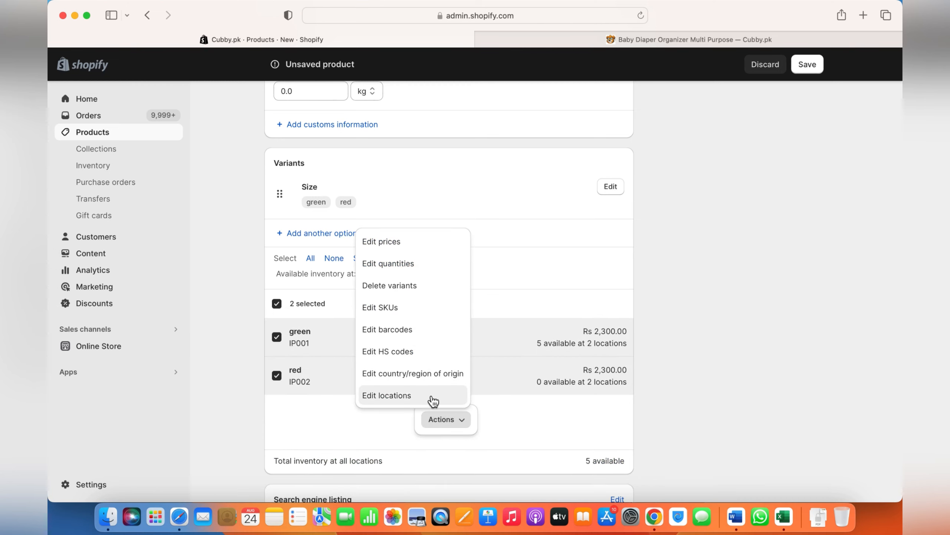
click(419, 247)
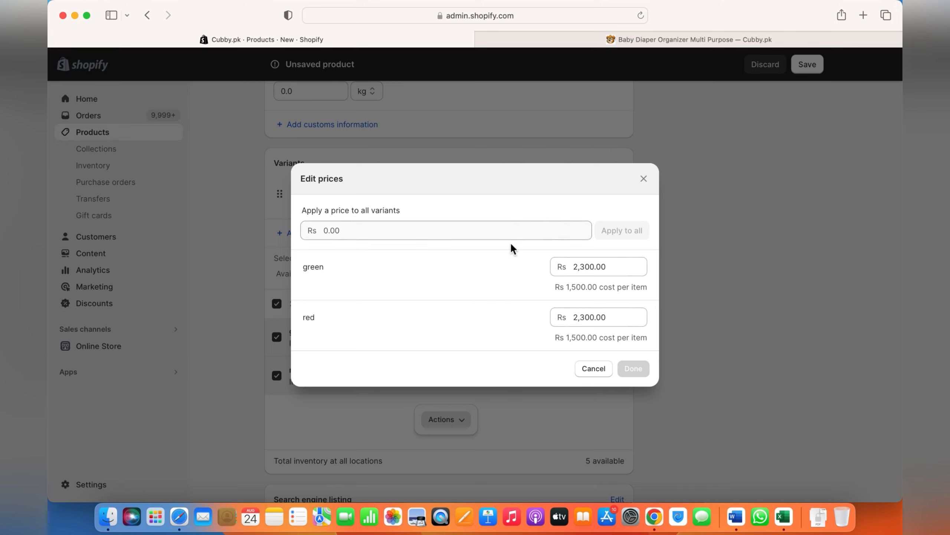
click(643, 178)
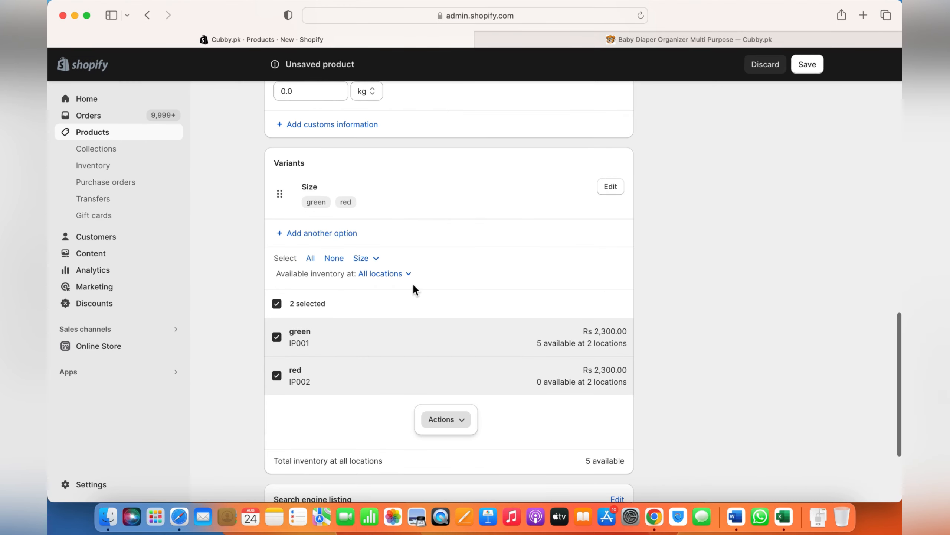
- For the Islamabad location, set the on-hand quantity to 5 for the green variant and 3 for the red variant
click(438, 420)
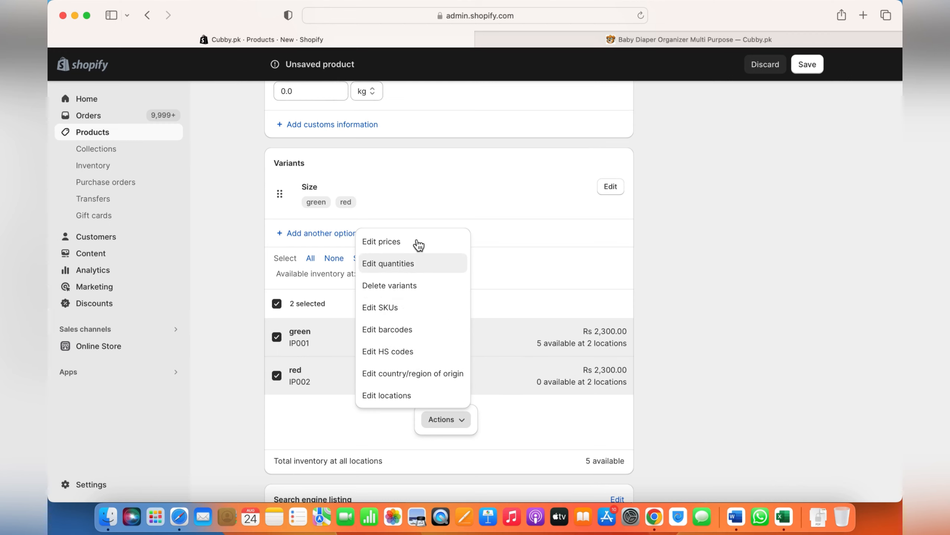
click(402, 267)
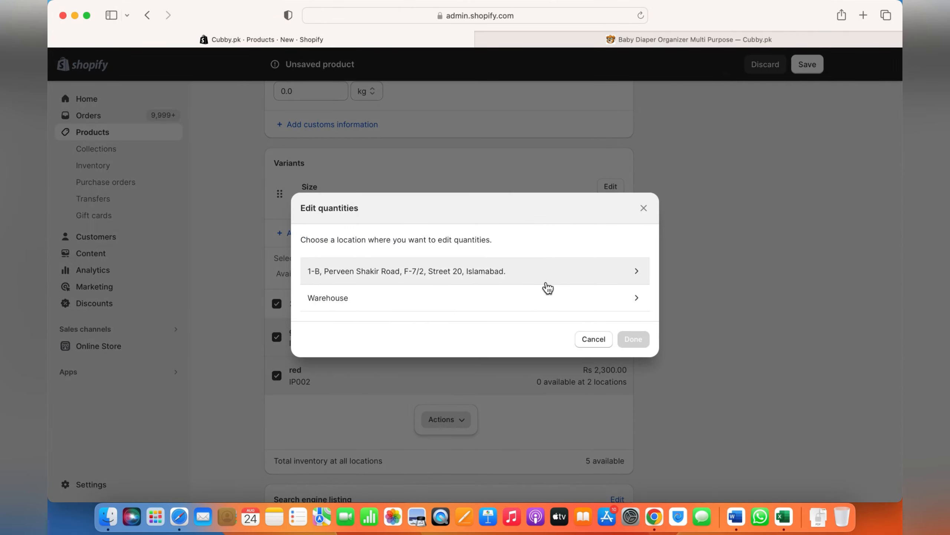
click(555, 275)
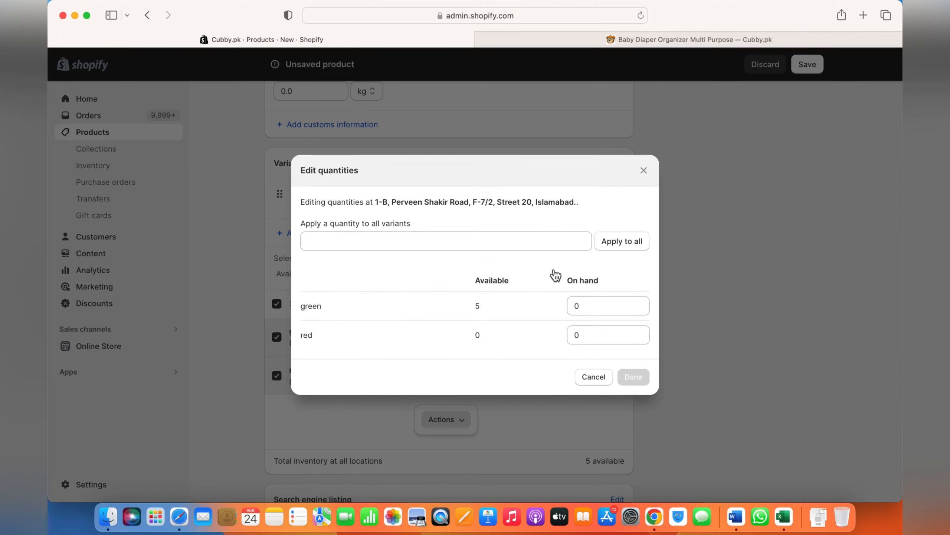
click(602, 303)
text(5)
click(609, 336)
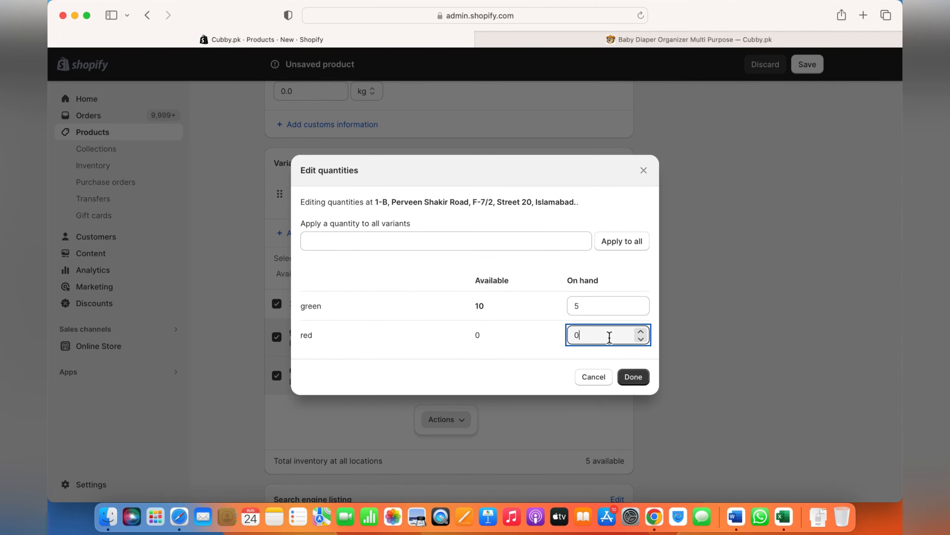
click(633, 376)
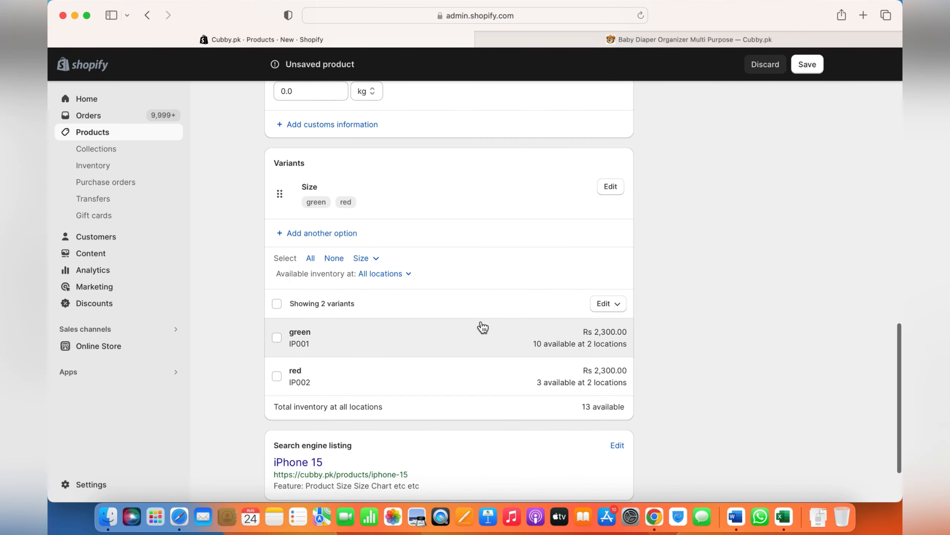
- Open the Size option for editing and review its values along with the variant list
scroll(483, 326, down, 2)
scroll(483, 326, up, 5)
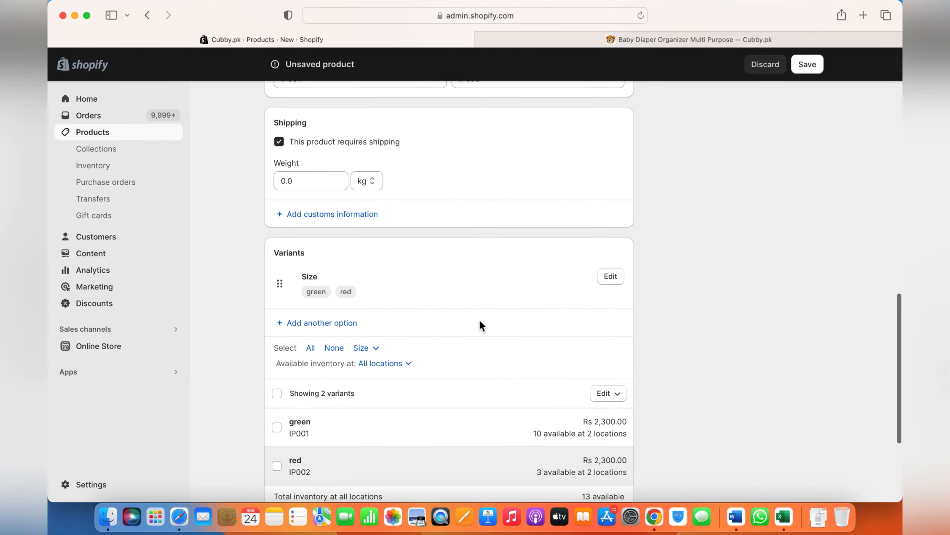
click(611, 275)
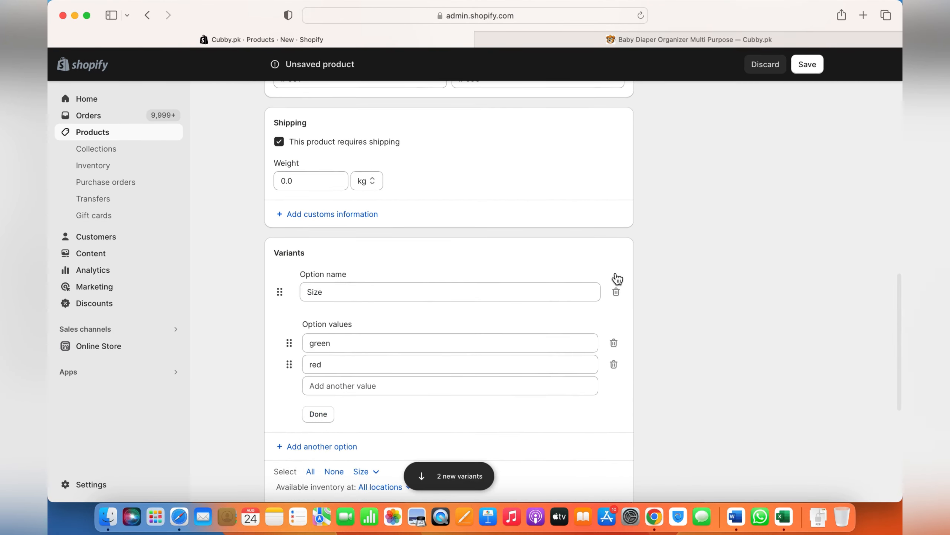
scroll(524, 288, down, 3)
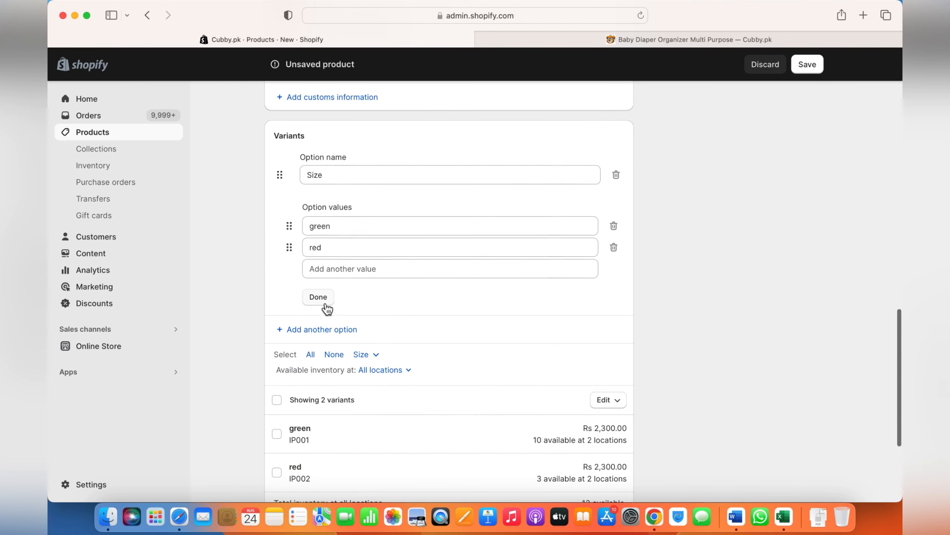
scroll(375, 285, down, 2)
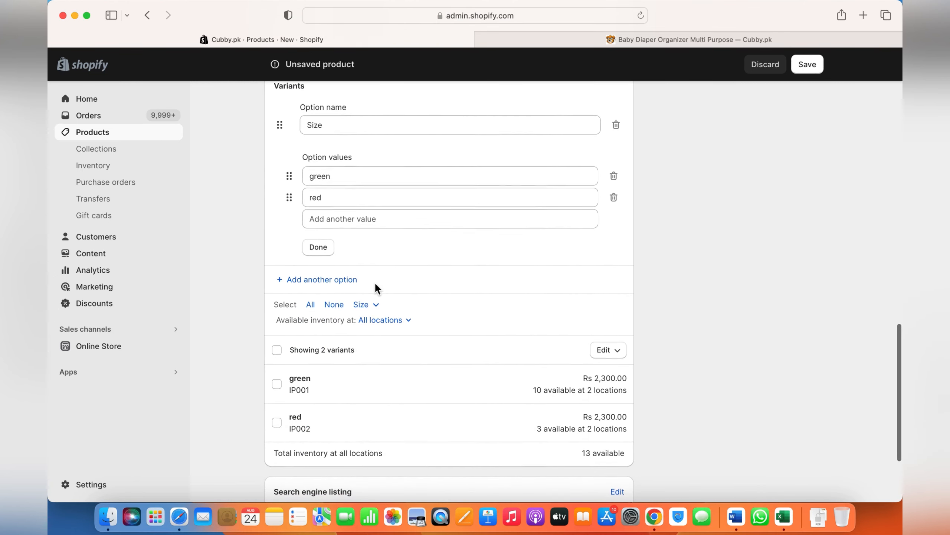
- Add a second variant option named Style with the values classic and old
click(322, 278)
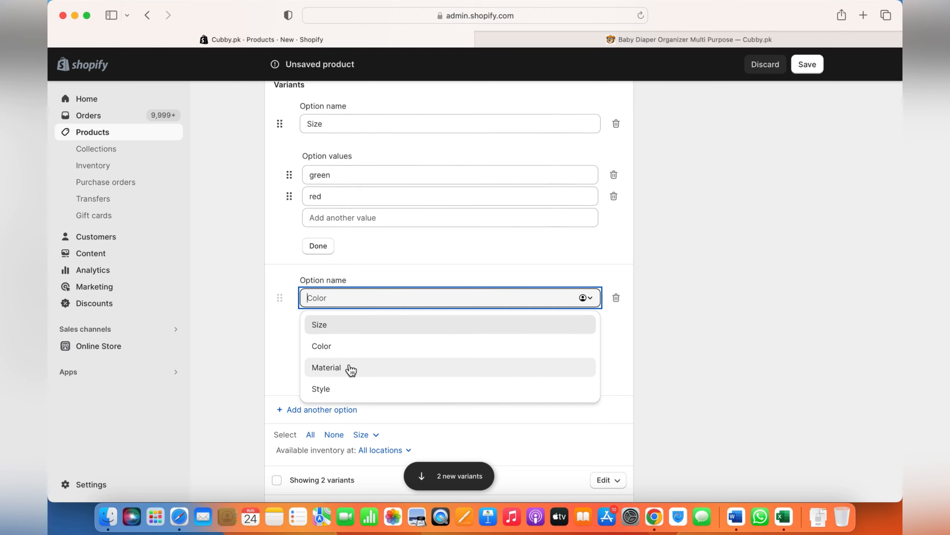
click(334, 390)
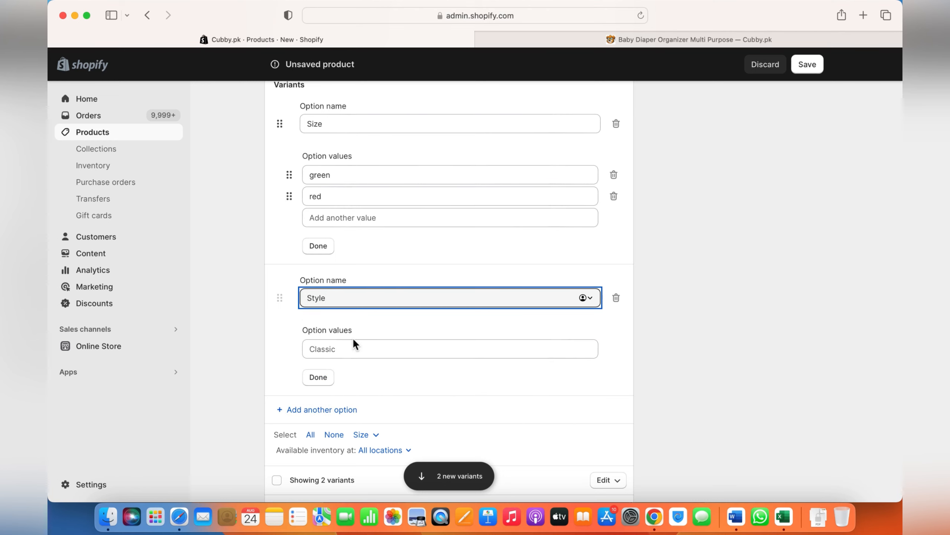
click(344, 351)
text(ccl)
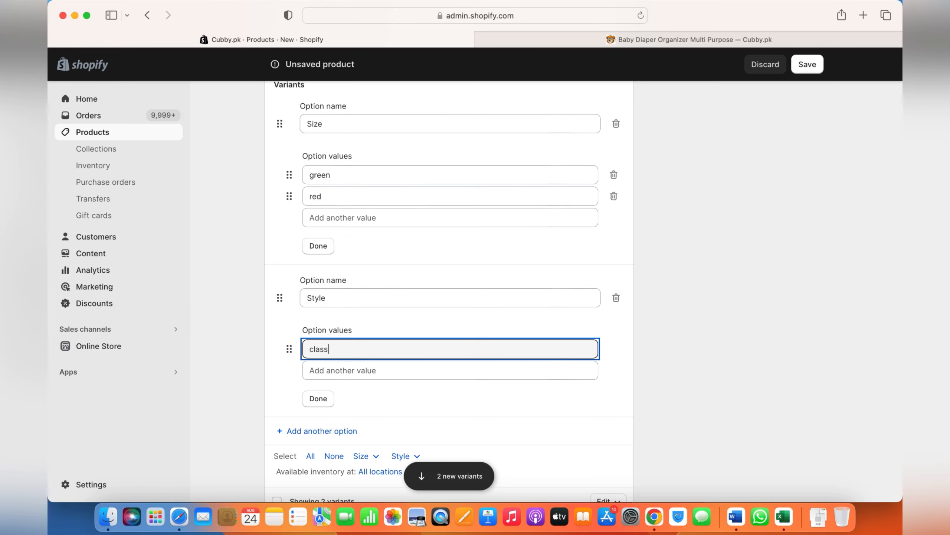
key(Tab)
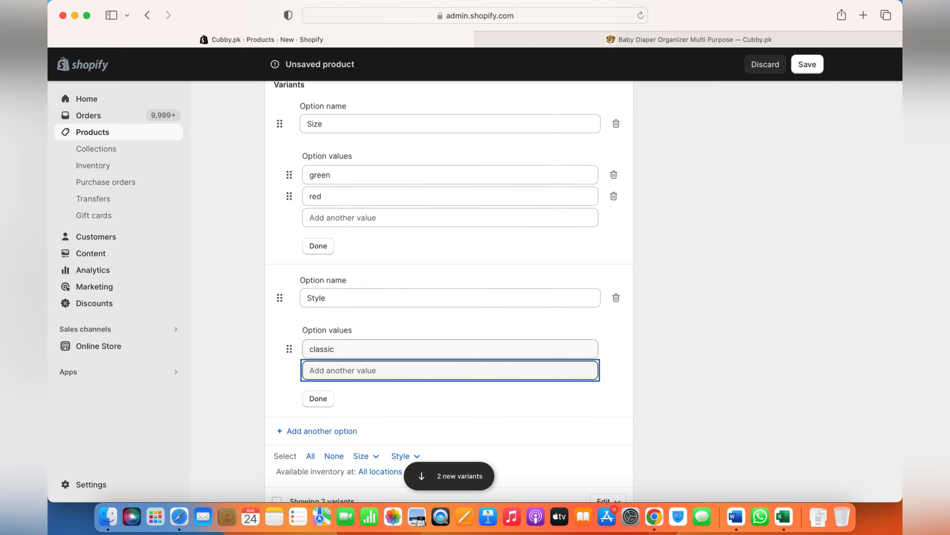
text(old)
key(Tab)
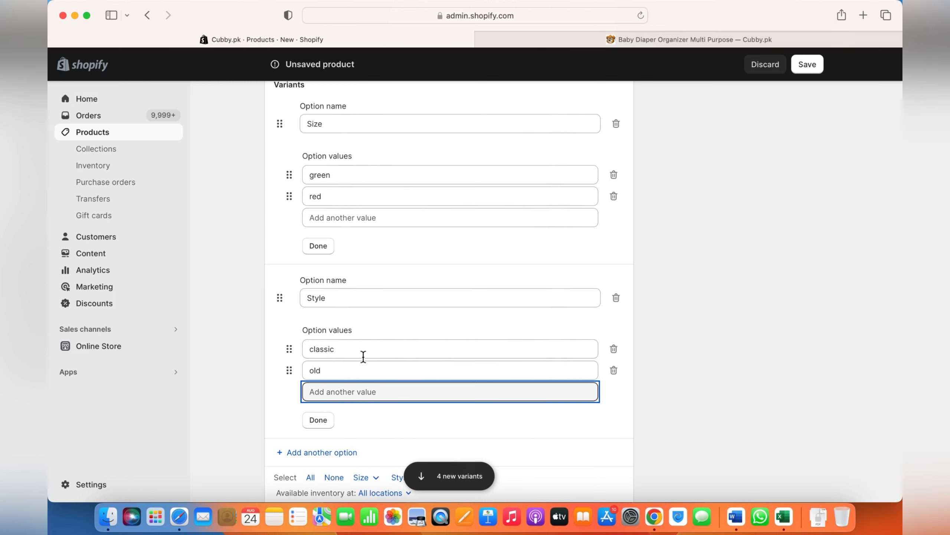
click(318, 430)
- Remove the Electronics product category and set the product type to Phones
scroll(392, 433, down, 7)
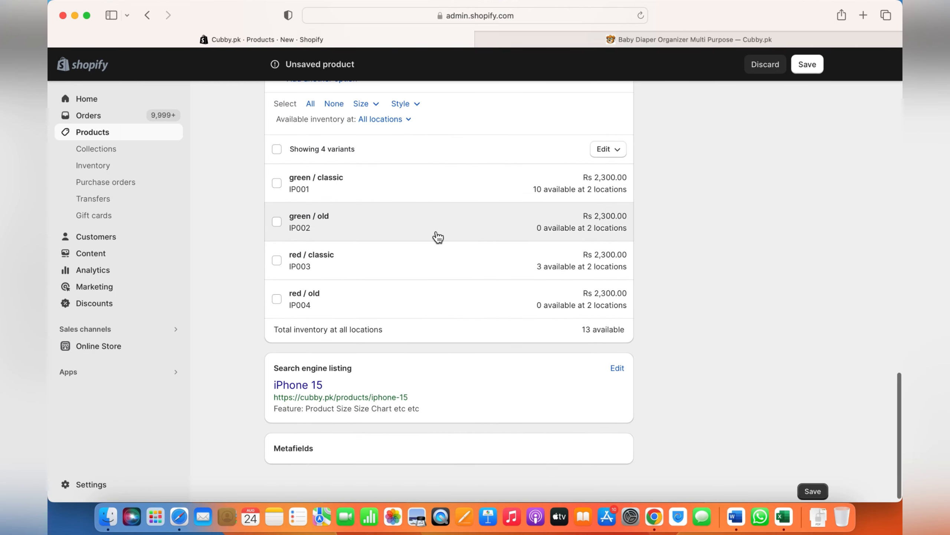
scroll(449, 200, down, 1)
scroll(343, 435, up, 20)
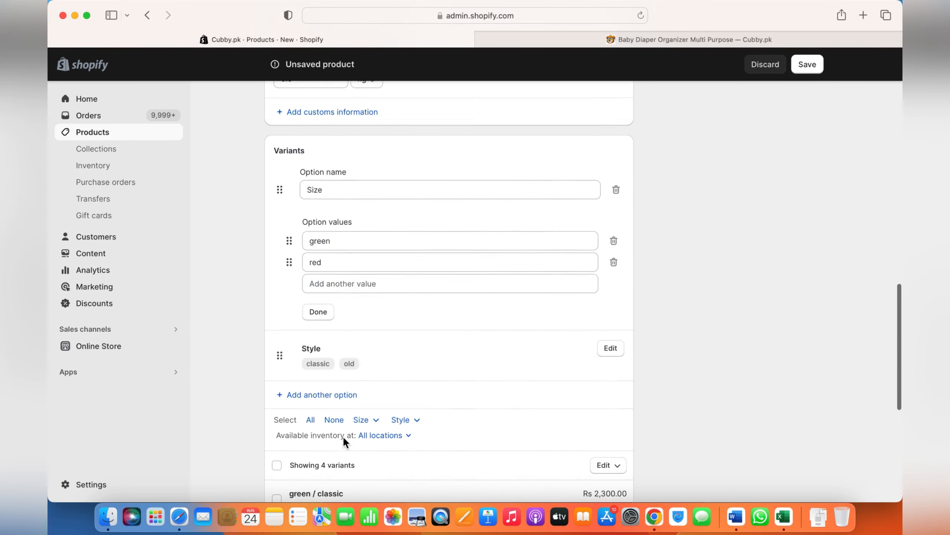
scroll(344, 439, up, 5)
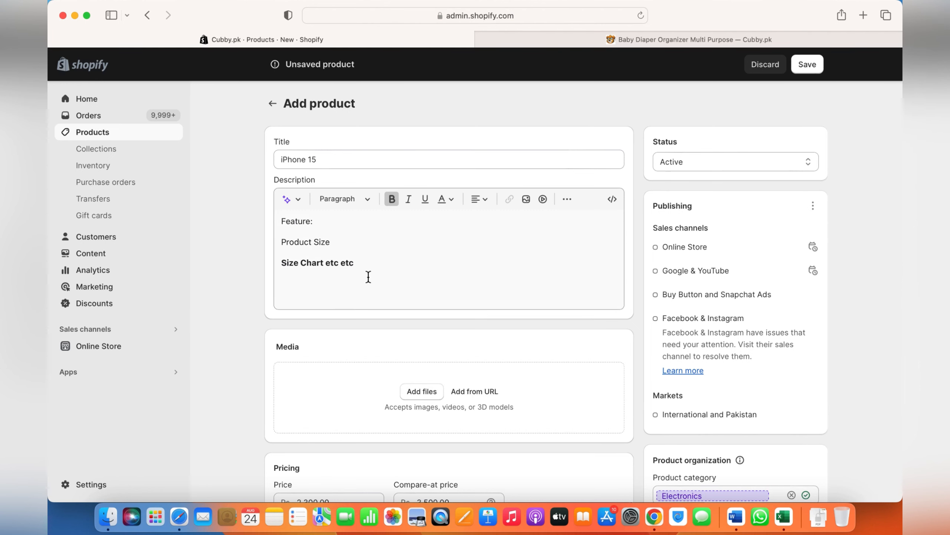
scroll(743, 348, down, 6)
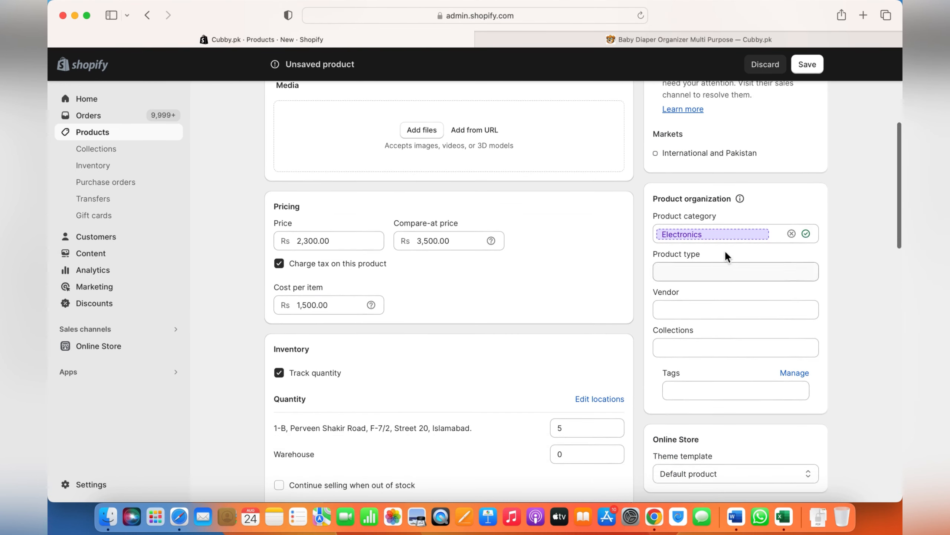
click(797, 233)
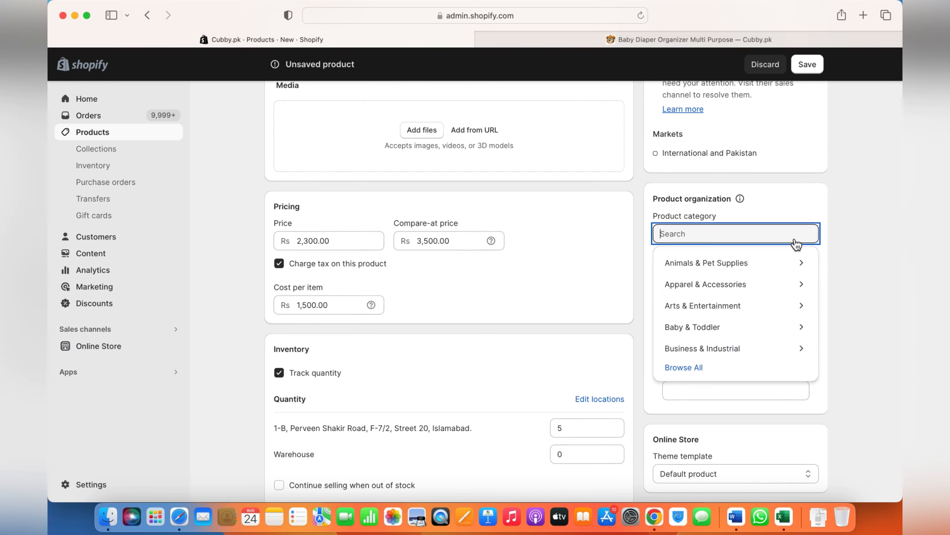
click(828, 251)
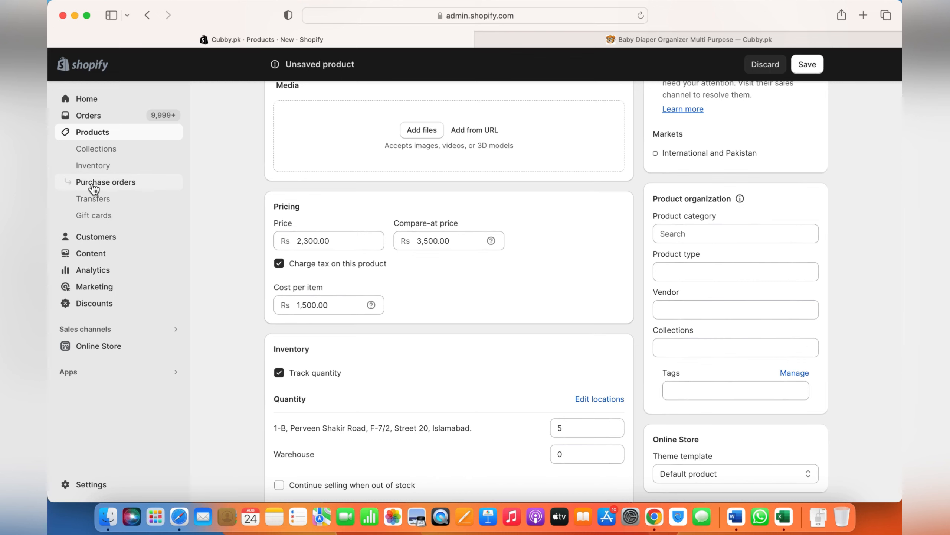
click(712, 270)
text(Phones)
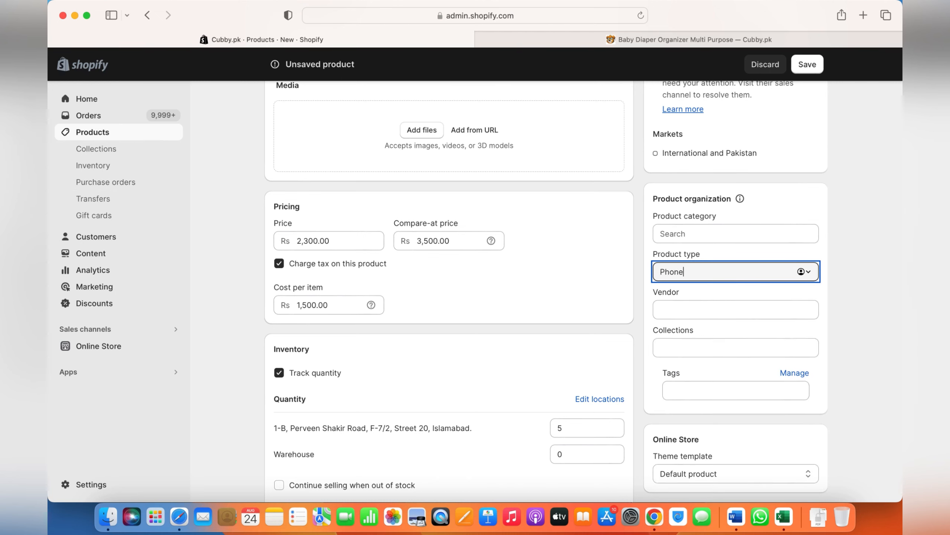
- Set the product's vendor to apple
click(721, 307)
text(ppl)
key(BackSpace)
key(BackSpace)
key(BackSpace)
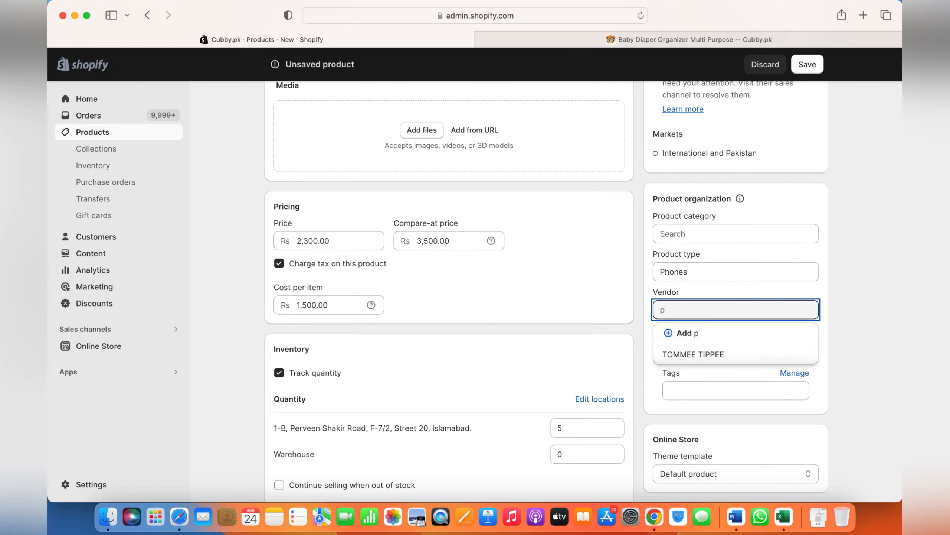
text(apple)
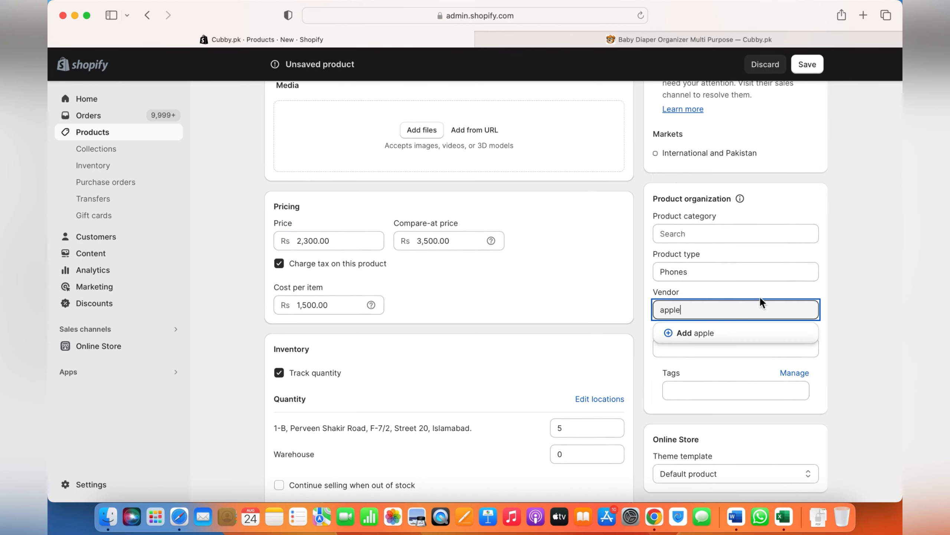
click(899, 317)
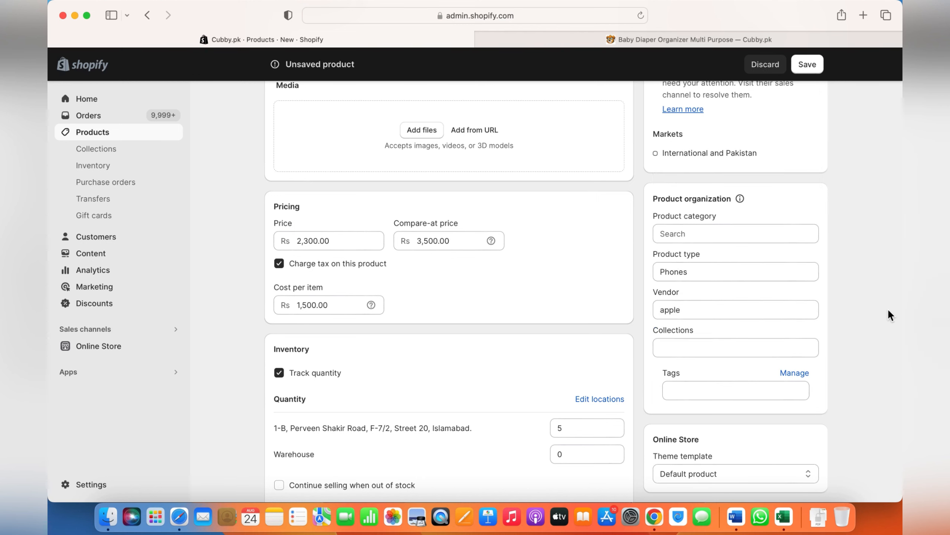
- Enter Iphone15 as the product's tag
click(712, 391)
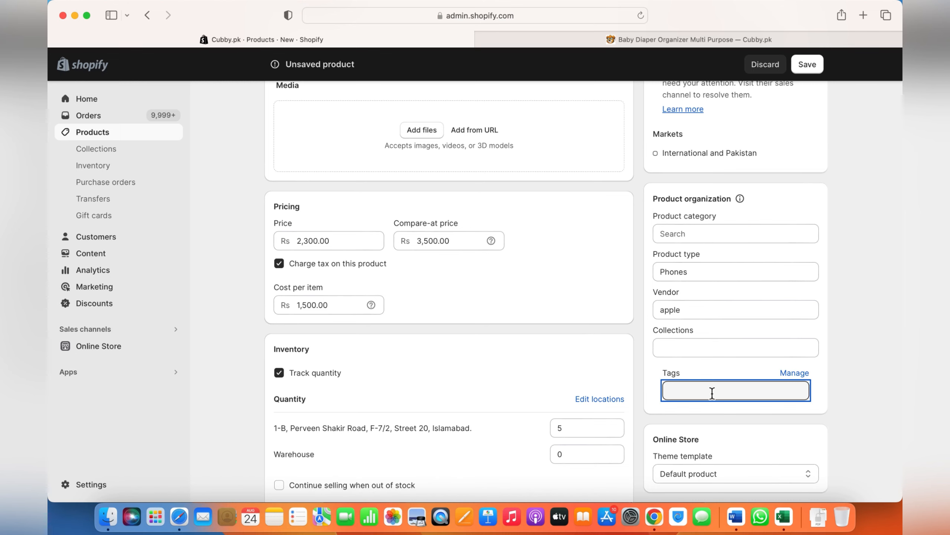
text(Iphone15)
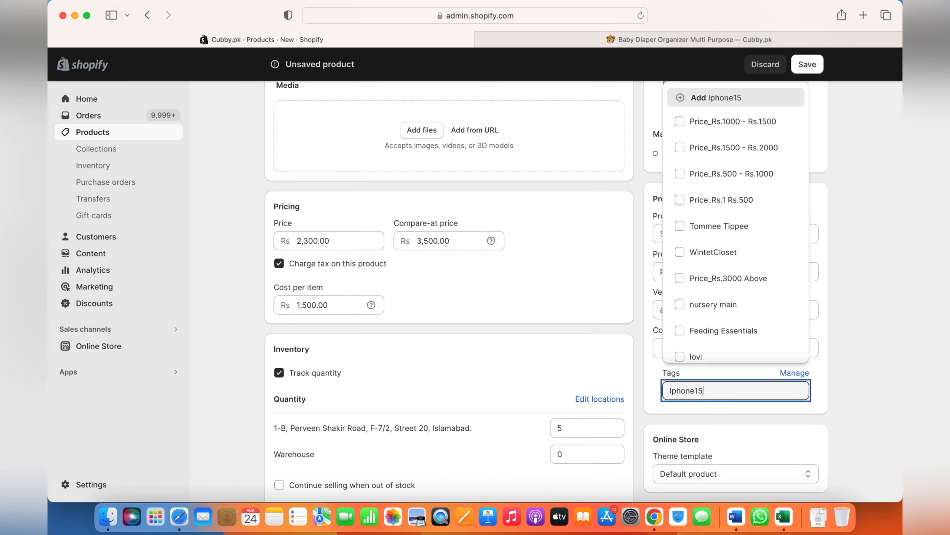
click(889, 385)
- Review the product form, including the status choices and the publishing options for the sales channels
scroll(807, 361, down, 4)
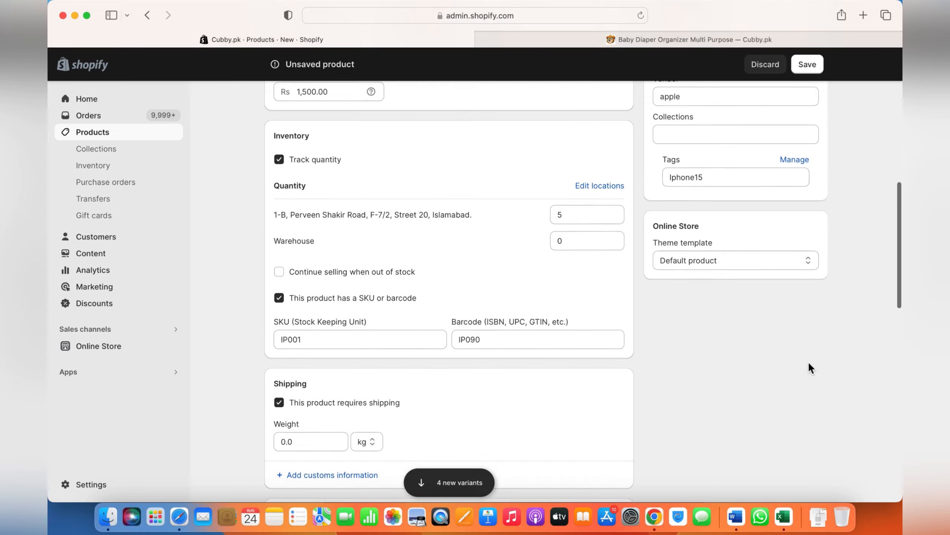
scroll(808, 360, up, 6)
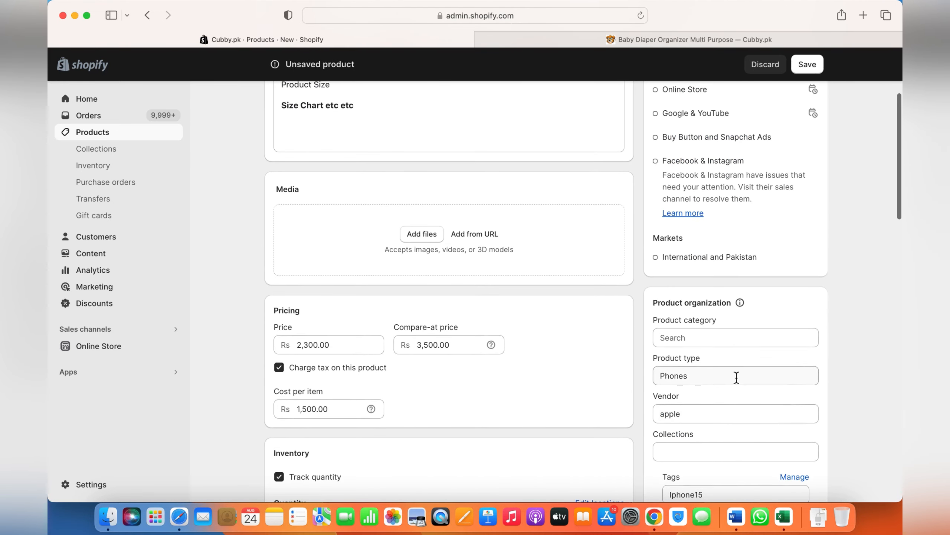
scroll(688, 392, up, 4)
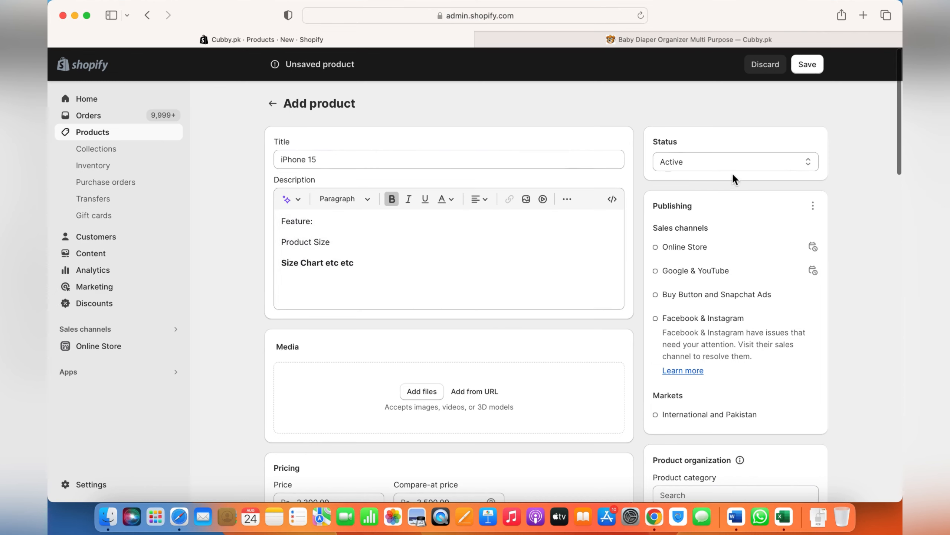
click(737, 162)
click(865, 195)
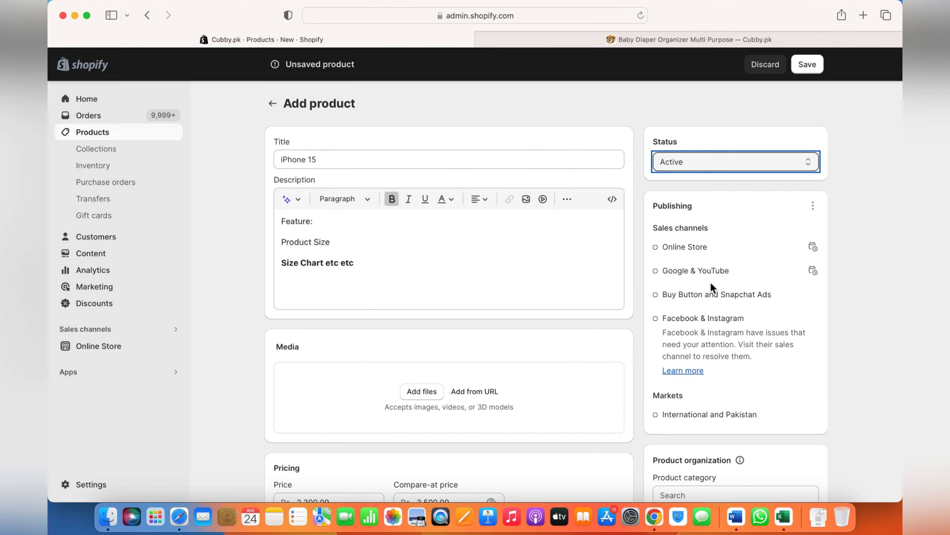
click(812, 205)
click(864, 215)
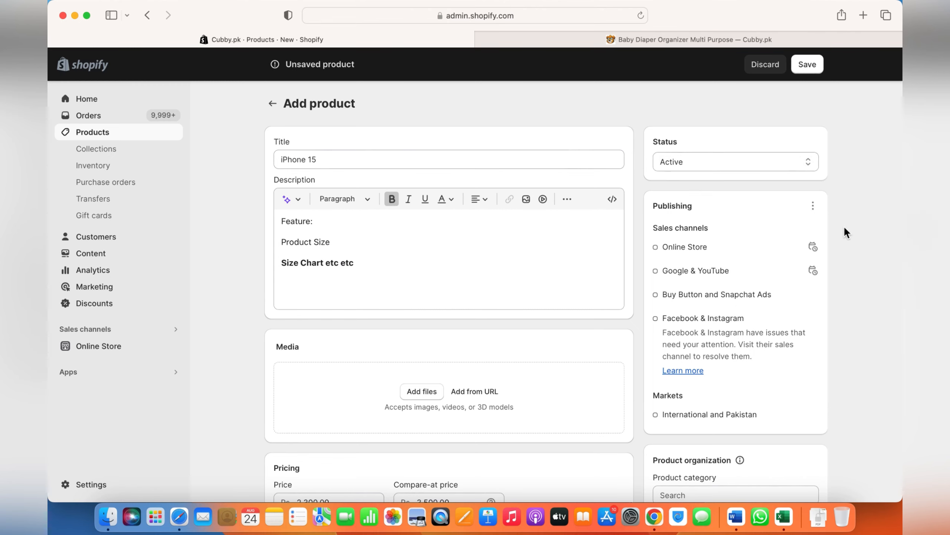
- Discard all unsaved changes to the iPhone 15 product and confirm the discard
scroll(110, 376, down, 3)
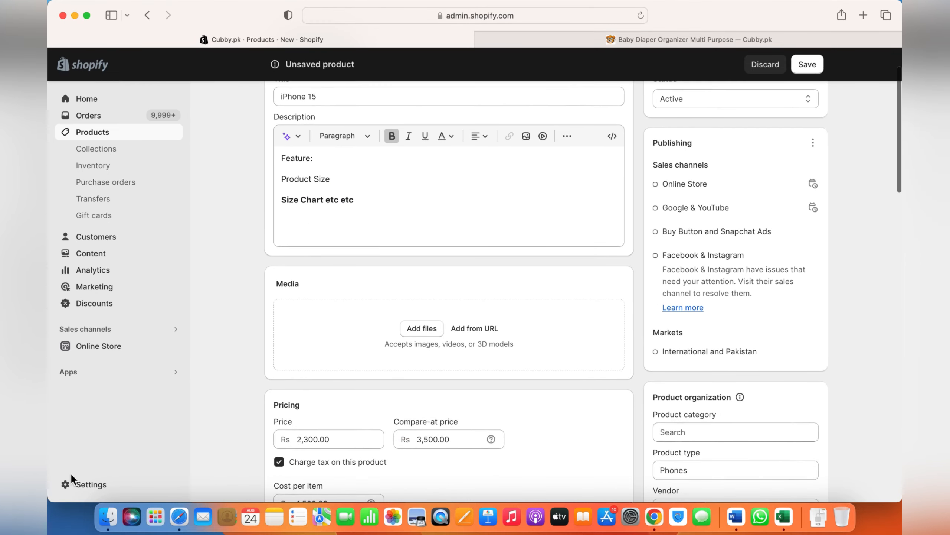
click(775, 68)
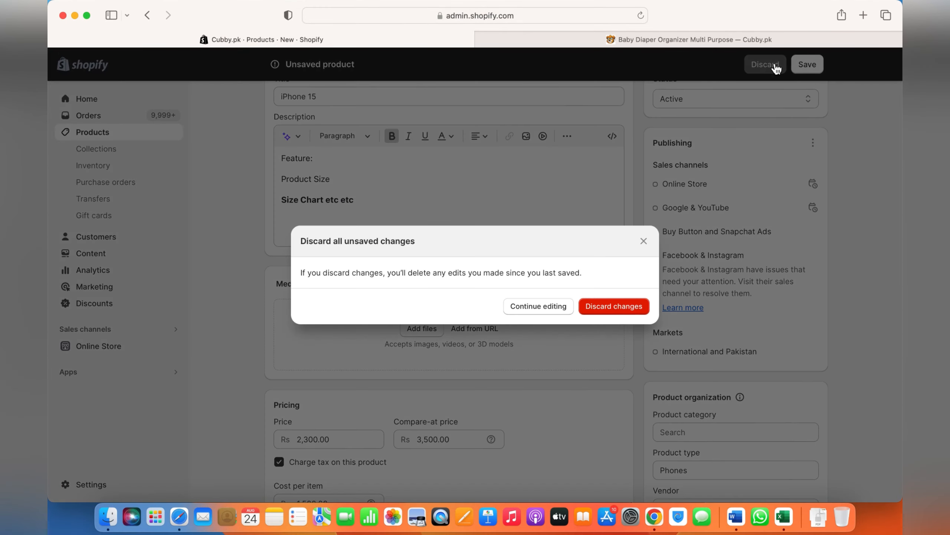
click(614, 309)
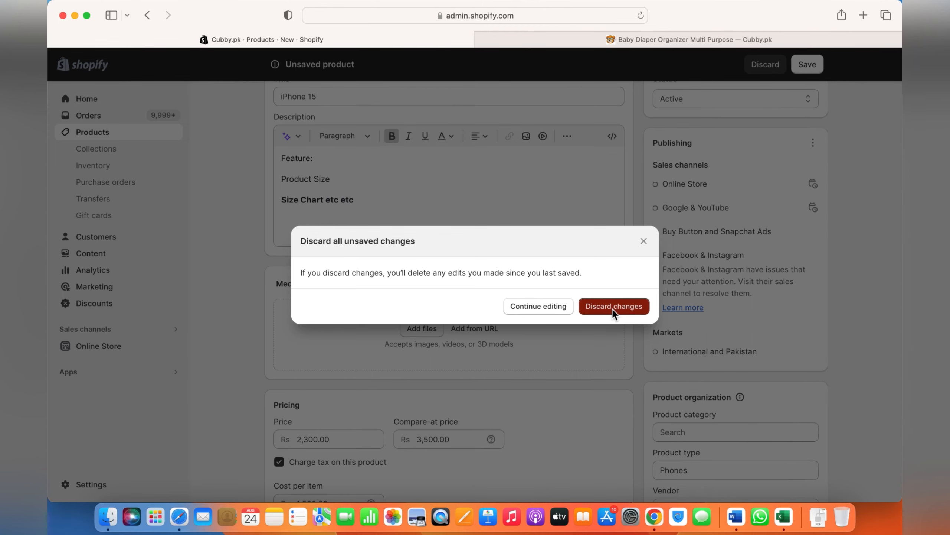